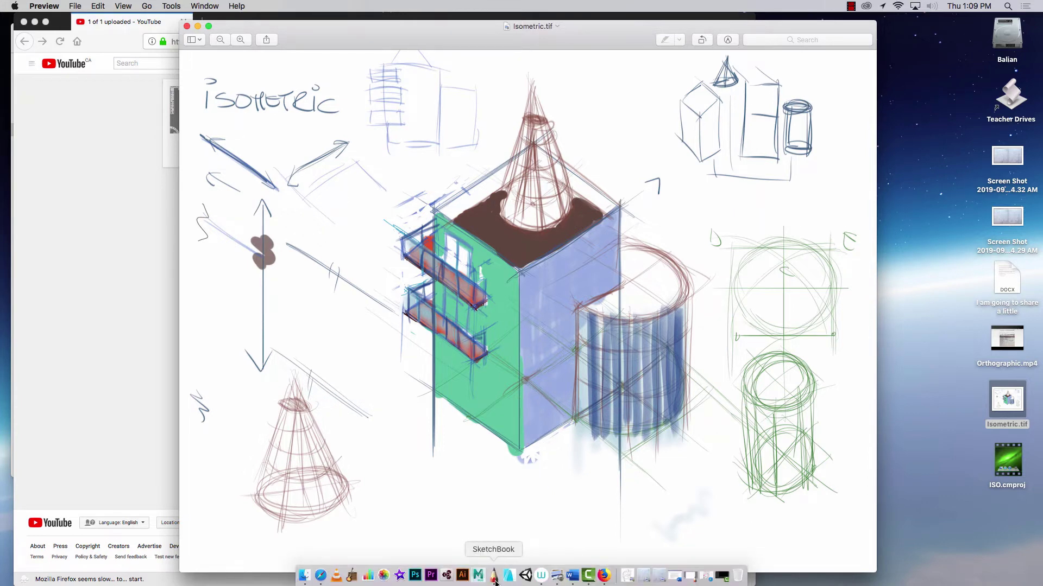
Switch to SketchBook, add a new layer and select the Pencil brush.
{"action": "left_click", "coordinate": [499, 576]}
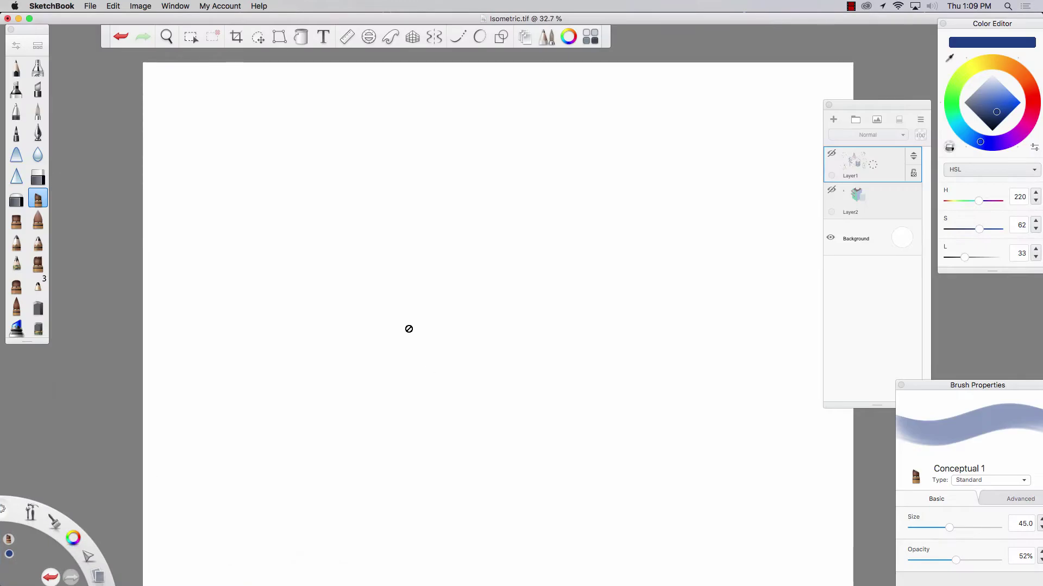
{"action": "left_click", "coordinate": [833, 119]}
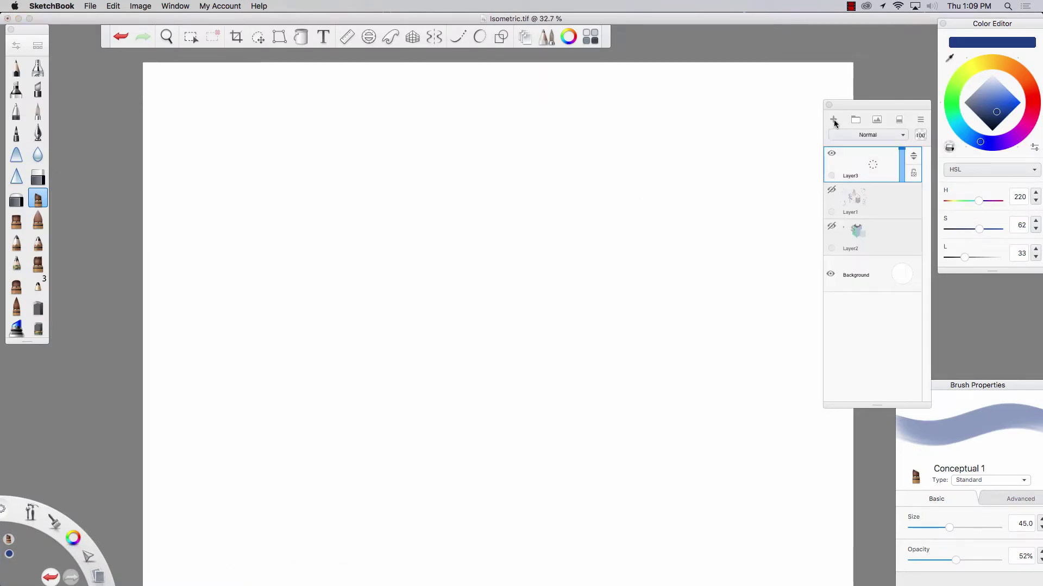
{"action": "left_click", "coordinate": [16, 67]}
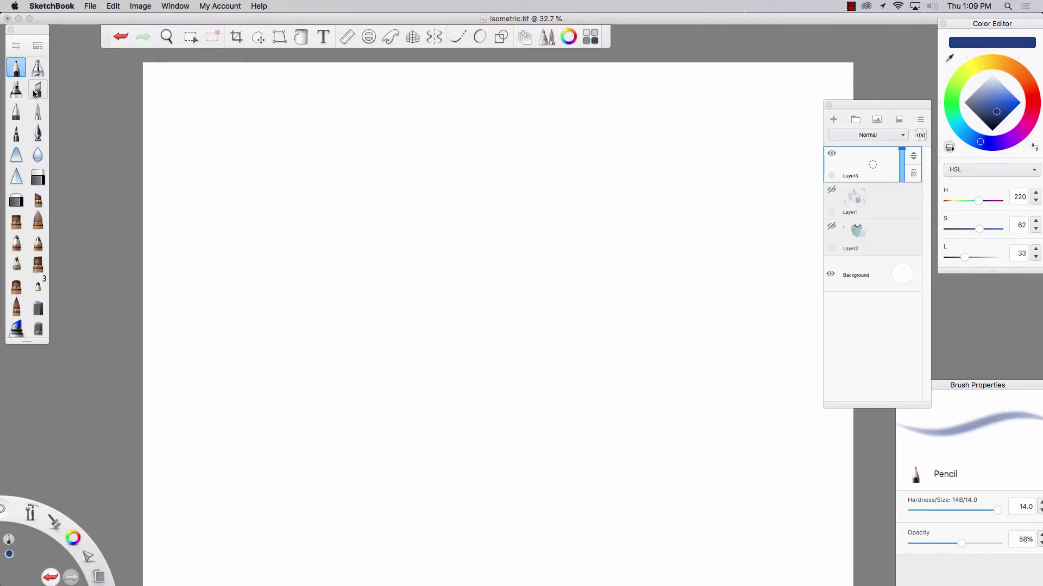
Pencil crossing axes, a right-angle corner square with an arc, and the 90° and 0 labels.
{"action": "left_click_drag", "start_coordinate": [645, 409], "coordinate": [177, 409]}
{"action": "left_click_drag", "start_coordinate": [437, 410], "coordinate": [422, 107]}
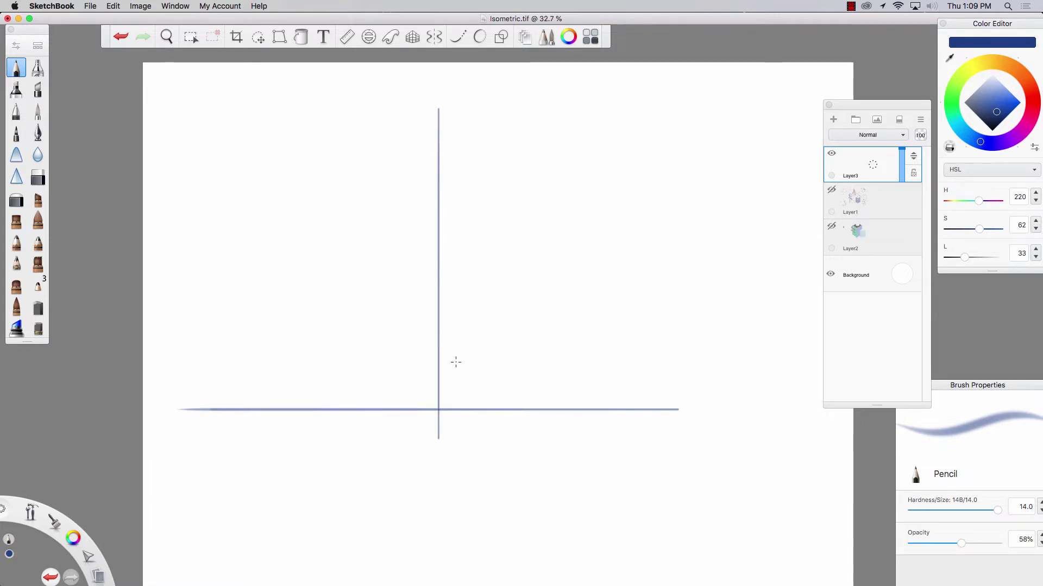
{"action": "mouse_move", "coordinate": [427, 363]}
{"action": "left_mouse_down"}
{"action": "mouse_move", "coordinate": [464, 355]}
{"action": "mouse_move", "coordinate": [475, 372]}
{"action": "mouse_move", "coordinate": [477, 416]}
{"action": "left_mouse_up"}
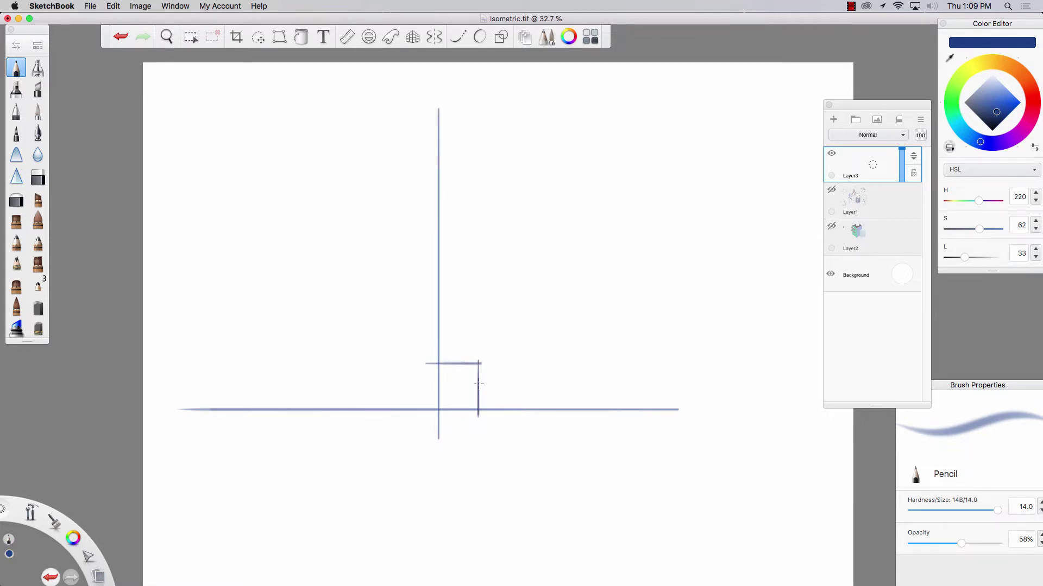
{"action": "left_click_drag", "start_coordinate": [404, 126], "coordinate": [400, 157]}
{"action": "left_click_drag", "start_coordinate": [422, 131], "coordinate": [430, 134]}
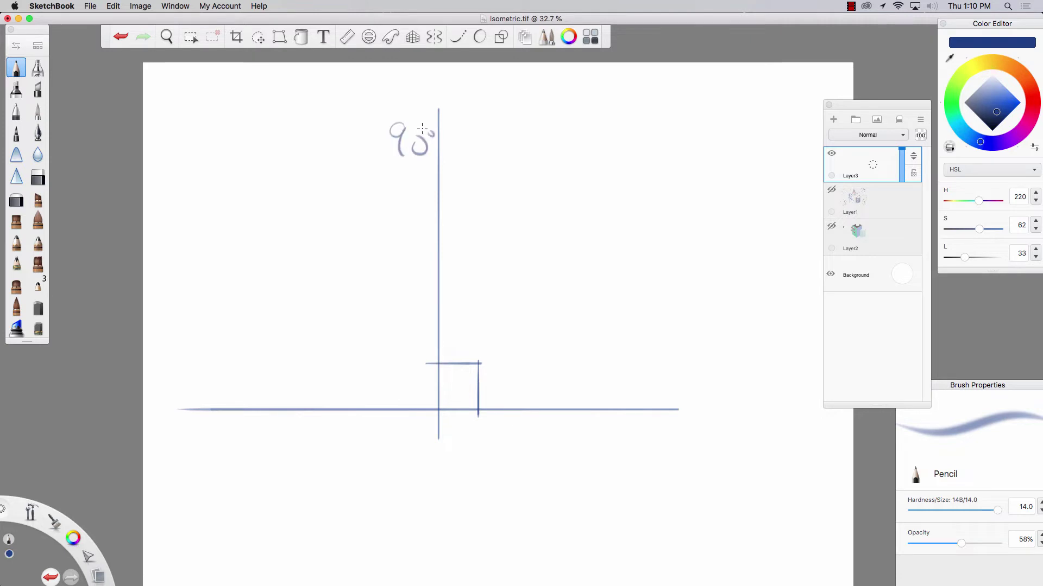
{"action": "left_click_drag", "start_coordinate": [719, 398], "coordinate": [715, 402]}
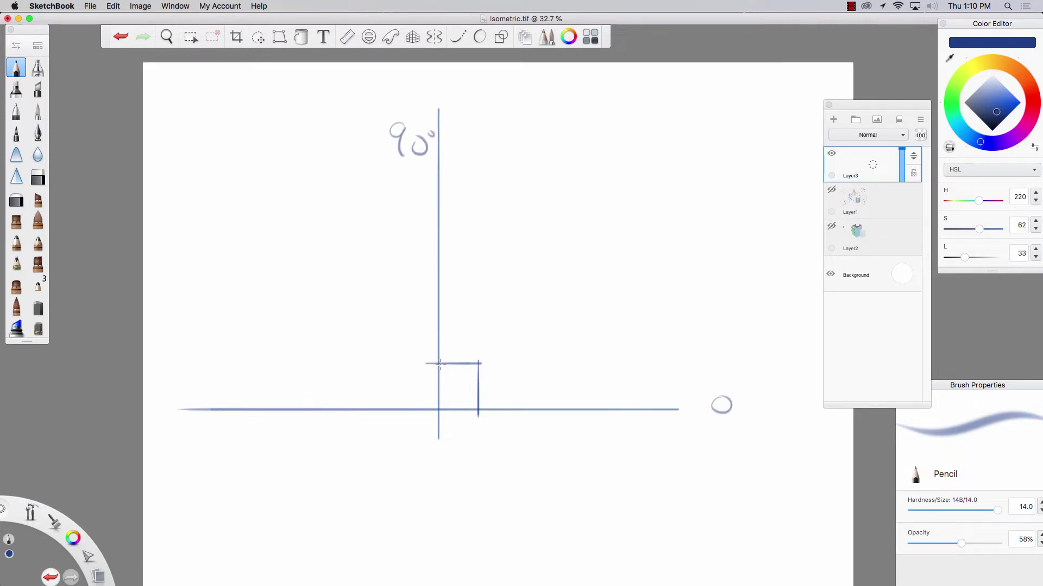
{"action": "mouse_move", "coordinate": [473, 392]}
{"action": "left_mouse_down"}
{"action": "mouse_move", "coordinate": [453, 371]}
{"action": "mouse_move", "coordinate": [479, 417]}
{"action": "mouse_move", "coordinate": [454, 371]}
{"action": "mouse_move", "coordinate": [435, 369]}
{"action": "mouse_move", "coordinate": [482, 414]}
{"action": "left_mouse_up"}
Darken the diagonal, label it 45°, and write 'Isometric 30' at the upper left.
{"action": "left_click_drag", "start_coordinate": [514, 316], "coordinate": [441, 410]}
{"action": "mouse_move", "coordinate": [527, 287]}
{"action": "left_mouse_down"}
{"action": "mouse_move", "coordinate": [527, 308]}
{"action": "mouse_move", "coordinate": [547, 285]}
{"action": "left_mouse_up"}
{"action": "mouse_move", "coordinate": [554, 283]}
{"action": "left_mouse_down"}
{"action": "mouse_move", "coordinate": [525, 293]}
{"action": "mouse_move", "coordinate": [528, 309]}
{"action": "left_mouse_up"}
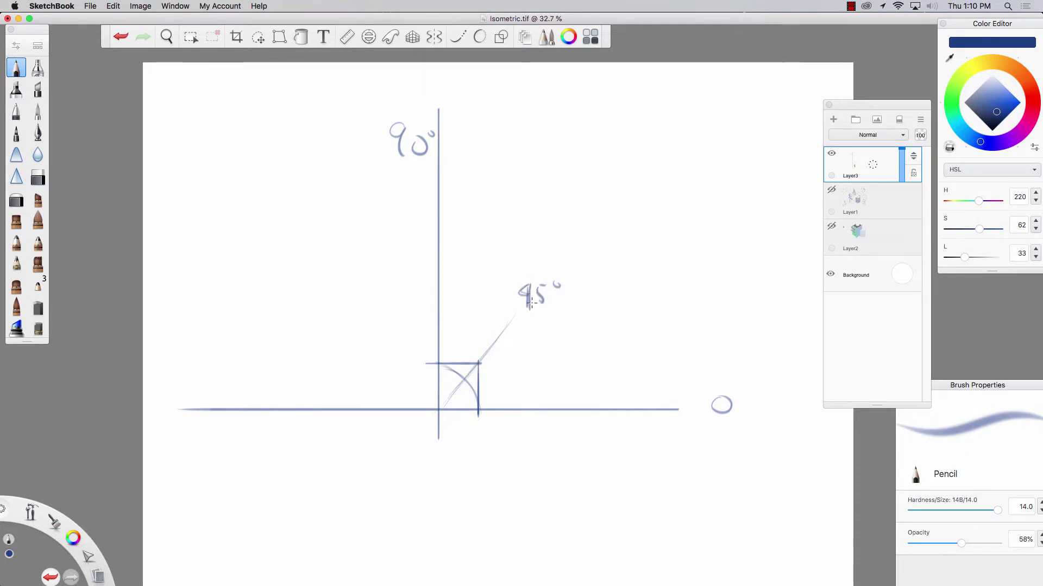
{"action": "left_click_drag", "start_coordinate": [184, 171], "coordinate": [192, 188]}
{"action": "mouse_move", "coordinate": [206, 181]}
{"action": "left_mouse_down"}
{"action": "mouse_move", "coordinate": [247, 175]}
{"action": "mouse_move", "coordinate": [249, 190]}
{"action": "mouse_move", "coordinate": [285, 184]}
{"action": "left_mouse_up"}
{"action": "mouse_move", "coordinate": [277, 187]}
{"action": "left_mouse_down"}
{"action": "mouse_move", "coordinate": [280, 204]}
{"action": "mouse_move", "coordinate": [297, 211]}
{"action": "left_mouse_up"}
{"action": "mouse_move", "coordinate": [303, 193]}
{"action": "left_mouse_down"}
{"action": "mouse_move", "coordinate": [307, 214]}
{"action": "mouse_move", "coordinate": [329, 220]}
{"action": "left_mouse_up"}
{"action": "left_click_drag", "start_coordinate": [201, 213], "coordinate": [203, 233]}
{"action": "mouse_move", "coordinate": [231, 222]}
{"action": "left_mouse_down"}
{"action": "mouse_move", "coordinate": [234, 237]}
{"action": "mouse_move", "coordinate": [244, 227]}
{"action": "left_mouse_up"}
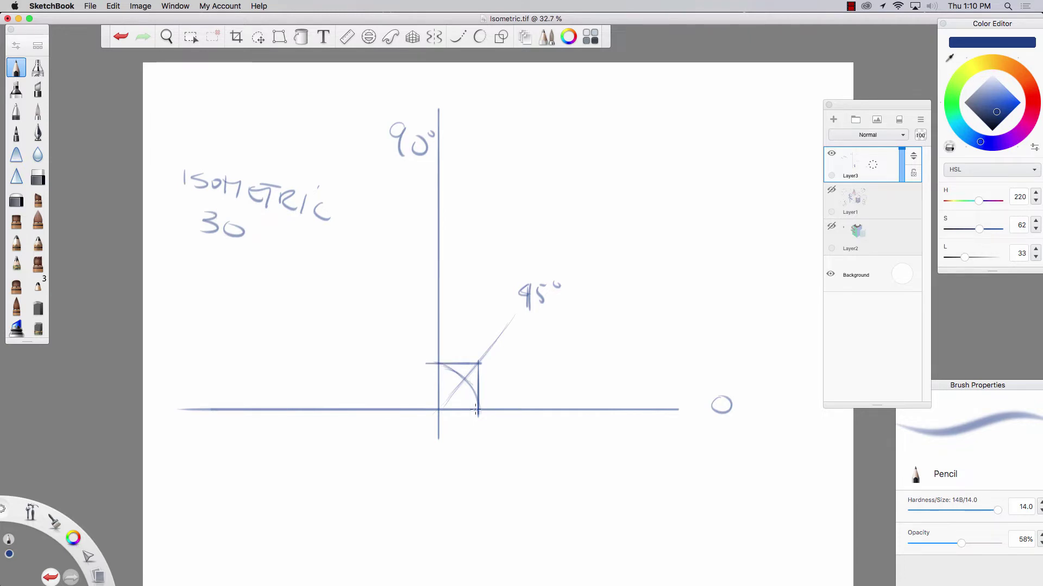
Widen the corner box to the left and sketch a semicircular arc inside it.
{"action": "mouse_move", "coordinate": [429, 362]}
{"action": "left_mouse_down"}
{"action": "mouse_move", "coordinate": [477, 410]}
{"action": "mouse_move", "coordinate": [432, 366]}
{"action": "mouse_move", "coordinate": [476, 393]}
{"action": "left_mouse_up"}
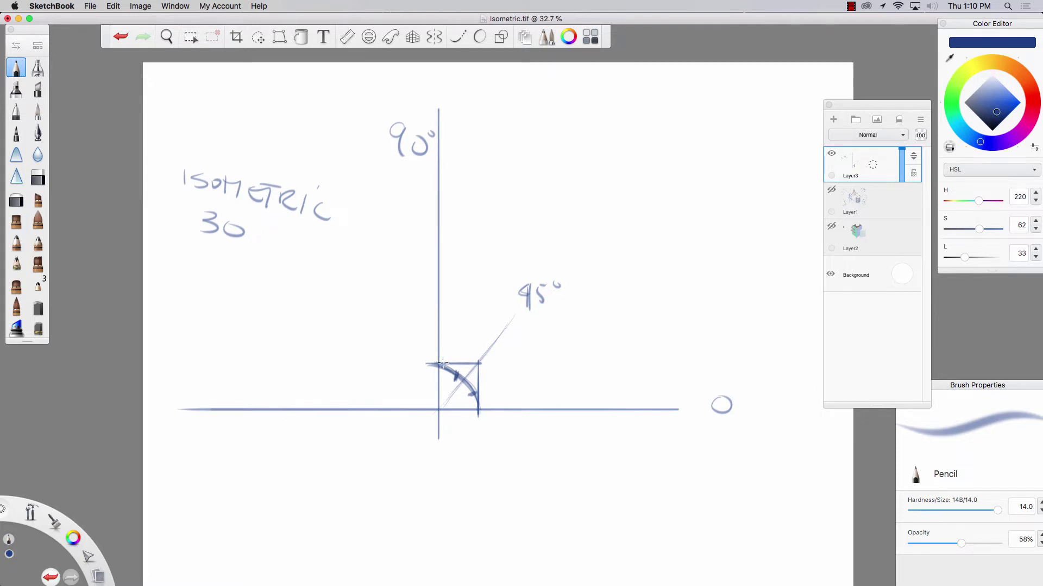
{"action": "mouse_move", "coordinate": [437, 364]}
{"action": "left_mouse_down"}
{"action": "mouse_move", "coordinate": [381, 359]}
{"action": "mouse_move", "coordinate": [402, 363]}
{"action": "mouse_move", "coordinate": [404, 401]}
{"action": "left_mouse_up"}
{"action": "mouse_move", "coordinate": [439, 365]}
{"action": "left_mouse_down"}
{"action": "mouse_move", "coordinate": [406, 416]}
{"action": "mouse_move", "coordinate": [404, 406]}
{"action": "mouse_move", "coordinate": [466, 382]}
{"action": "mouse_move", "coordinate": [431, 366]}
{"action": "mouse_move", "coordinate": [483, 405]}
{"action": "left_mouse_up"}
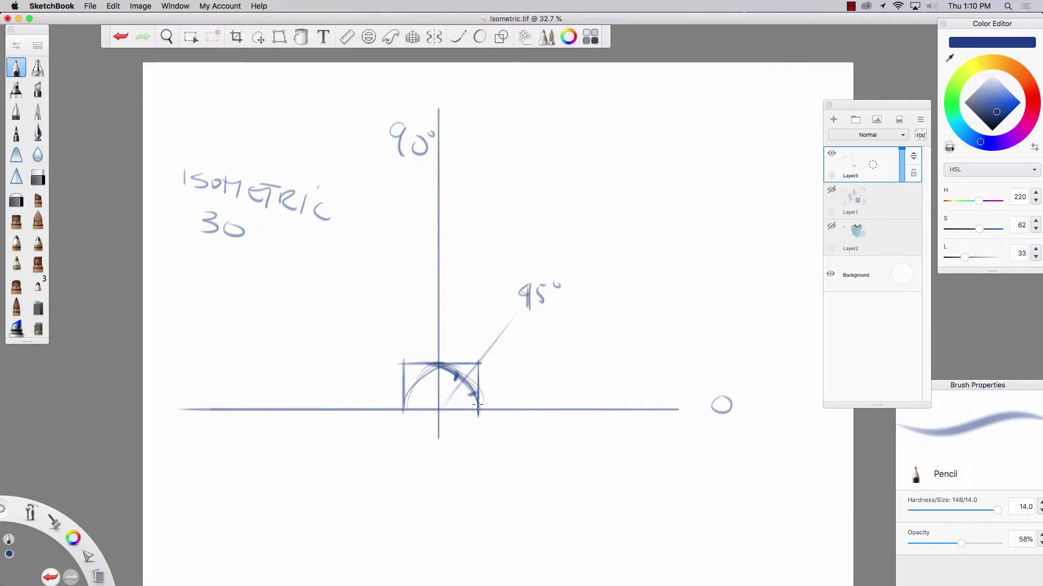
{"action": "mouse_move", "coordinate": [409, 384]}
{"action": "left_mouse_down"}
{"action": "mouse_move", "coordinate": [478, 393]}
{"action": "mouse_move", "coordinate": [431, 363]}
{"action": "mouse_move", "coordinate": [397, 366]}
{"action": "mouse_move", "coordinate": [399, 413]}
{"action": "mouse_move", "coordinate": [445, 366]}
{"action": "left_mouse_up"}
{"action": "mouse_move", "coordinate": [433, 369]}
{"action": "left_mouse_down"}
{"action": "mouse_move", "coordinate": [411, 379]}
{"action": "mouse_move", "coordinate": [451, 368]}
{"action": "mouse_move", "coordinate": [476, 399]}
{"action": "left_mouse_up"}
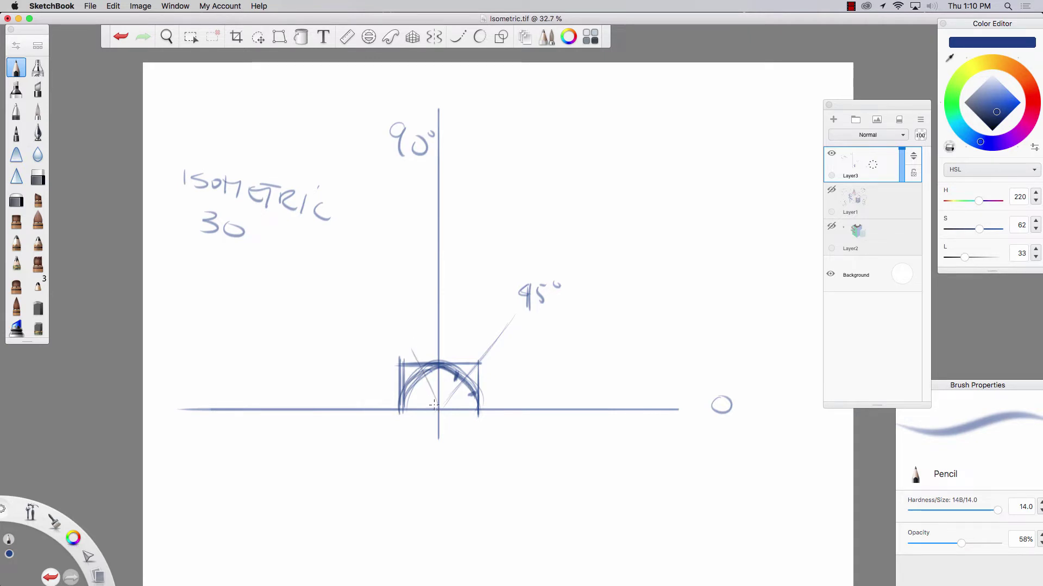
Draw and darken the left and right 30° diagonals through the origin.
{"action": "mouse_move", "coordinate": [412, 351]}
{"action": "left_mouse_down"}
{"action": "mouse_move", "coordinate": [437, 408]}
{"action": "mouse_move", "coordinate": [425, 380]}
{"action": "mouse_move", "coordinate": [474, 393]}
{"action": "mouse_move", "coordinate": [346, 344]}
{"action": "left_mouse_up"}
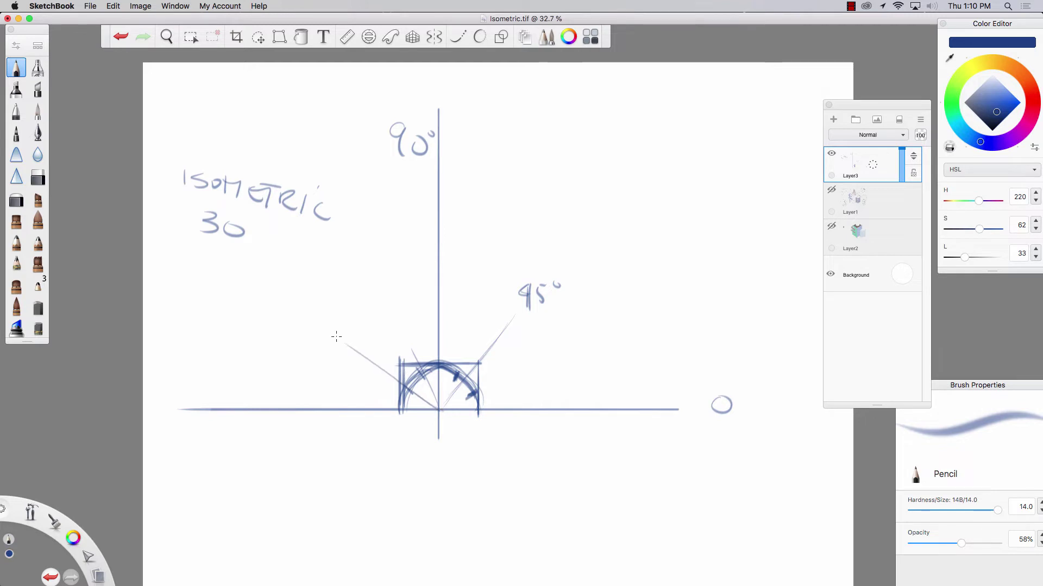
{"action": "left_click_drag", "start_coordinate": [441, 410], "coordinate": [314, 320]}
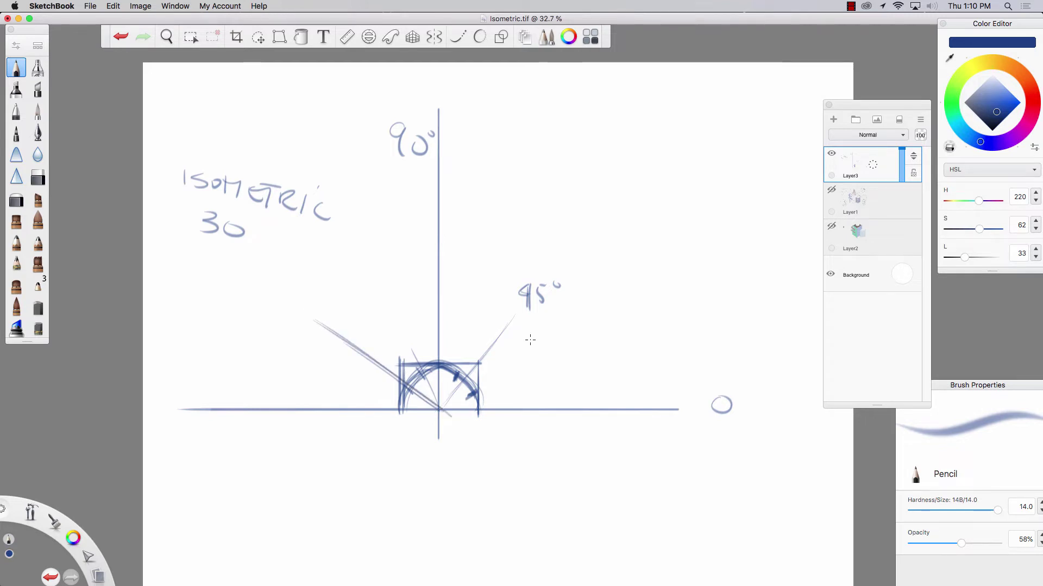
{"action": "mouse_move", "coordinate": [535, 344]}
{"action": "left_mouse_down"}
{"action": "mouse_move", "coordinate": [438, 431]}
{"action": "mouse_move", "coordinate": [545, 343]}
{"action": "mouse_move", "coordinate": [503, 380]}
{"action": "left_mouse_up"}
{"action": "mouse_move", "coordinate": [545, 339]}
{"action": "left_mouse_down"}
{"action": "mouse_move", "coordinate": [430, 433]}
{"action": "mouse_move", "coordinate": [389, 373]}
{"action": "left_mouse_up"}
{"action": "left_click_drag", "start_coordinate": [545, 340], "coordinate": [427, 425]}
{"action": "left_click_drag", "start_coordinate": [511, 366], "coordinate": [423, 428]}
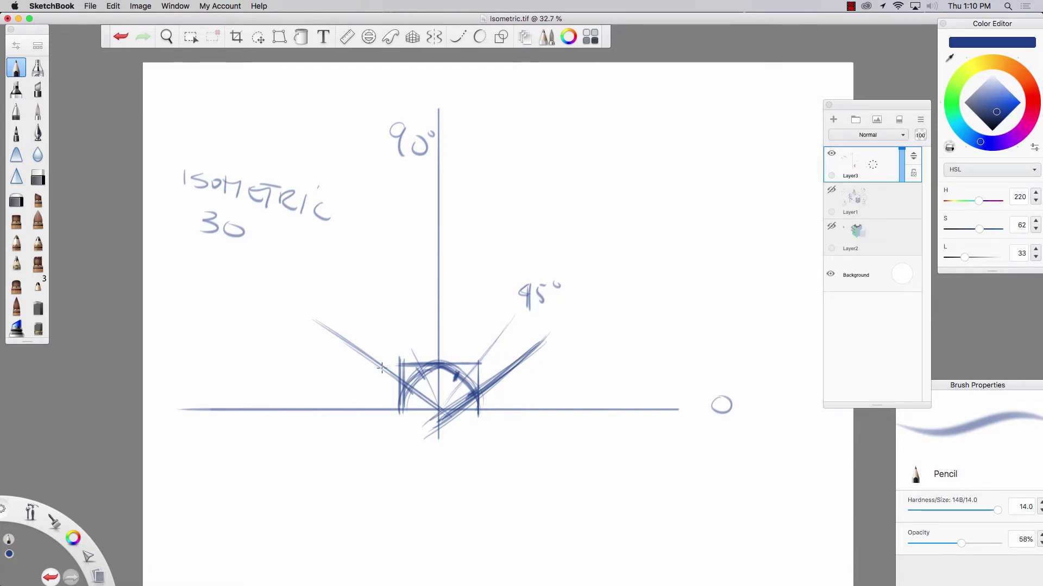
{"action": "left_click_drag", "start_coordinate": [432, 408], "coordinate": [316, 318]}
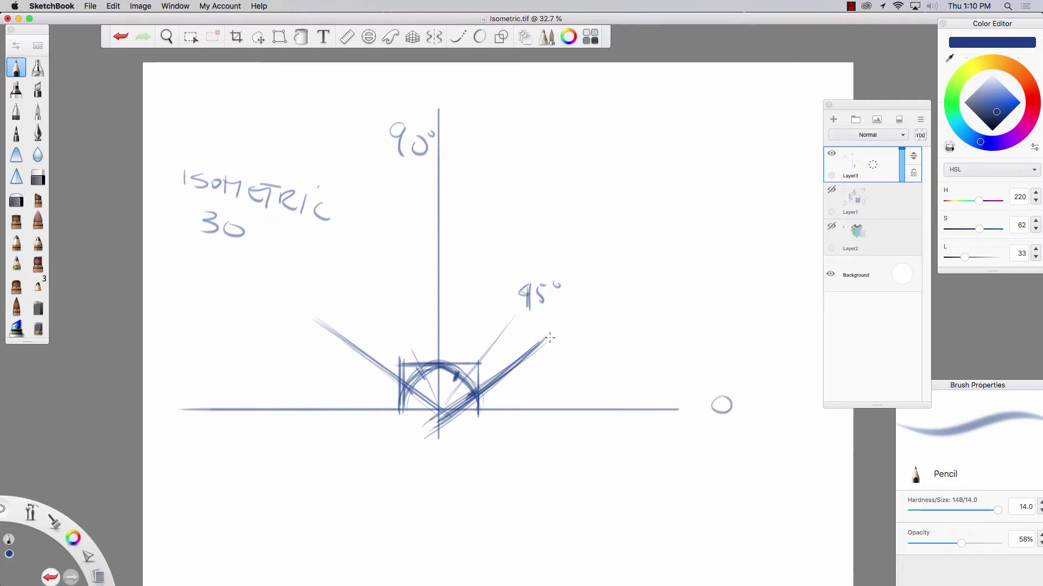
Raise verticals from both diagonal ends, extend the centre line downward, and zoom out.
{"action": "mouse_move", "coordinate": [549, 338]}
{"action": "left_mouse_down"}
{"action": "mouse_move", "coordinate": [554, 156]}
{"action": "mouse_move", "coordinate": [554, 343]}
{"action": "left_mouse_up"}
{"action": "left_click_drag", "start_coordinate": [319, 320], "coordinate": [318, 105]}
{"action": "left_click_drag", "start_coordinate": [317, 116], "coordinate": [317, 354]}
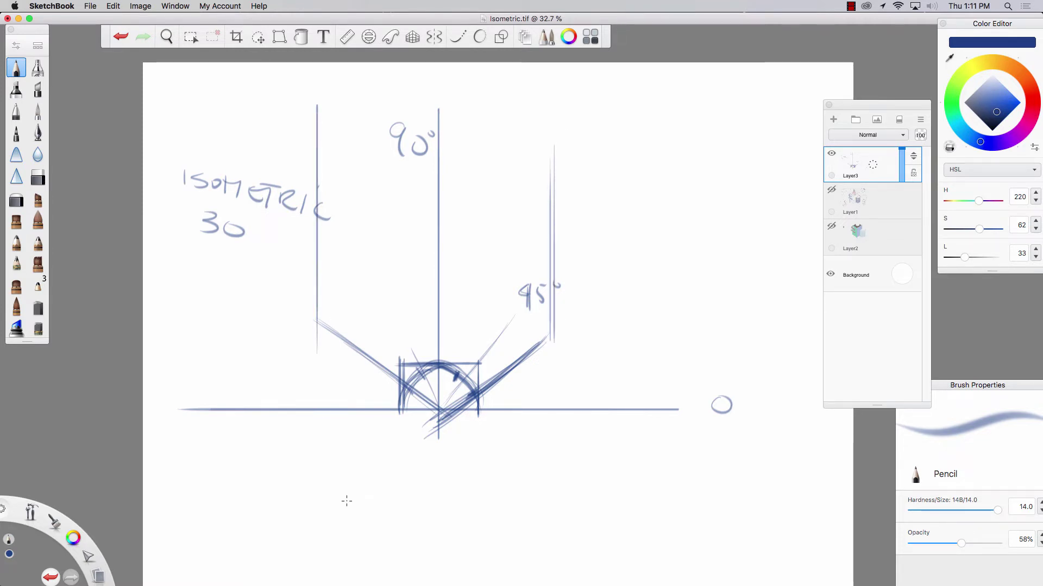
{"action": "left_click_drag", "start_coordinate": [436, 415], "coordinate": [435, 564]}
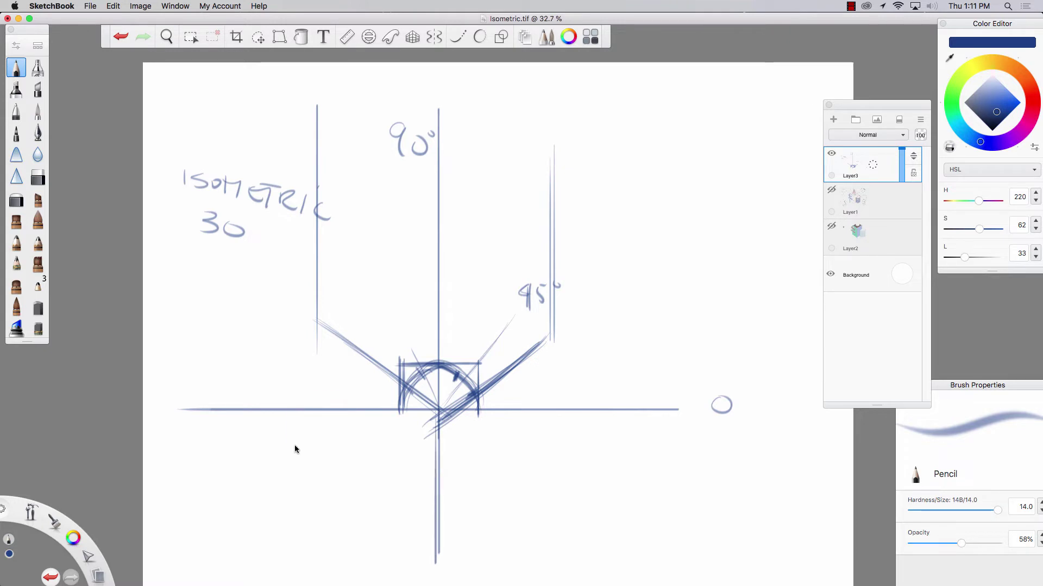
{"action": "key", "text": "space"}
{"action": "left_click_drag", "start_coordinate": [317, 433], "coordinate": [221, 416]}
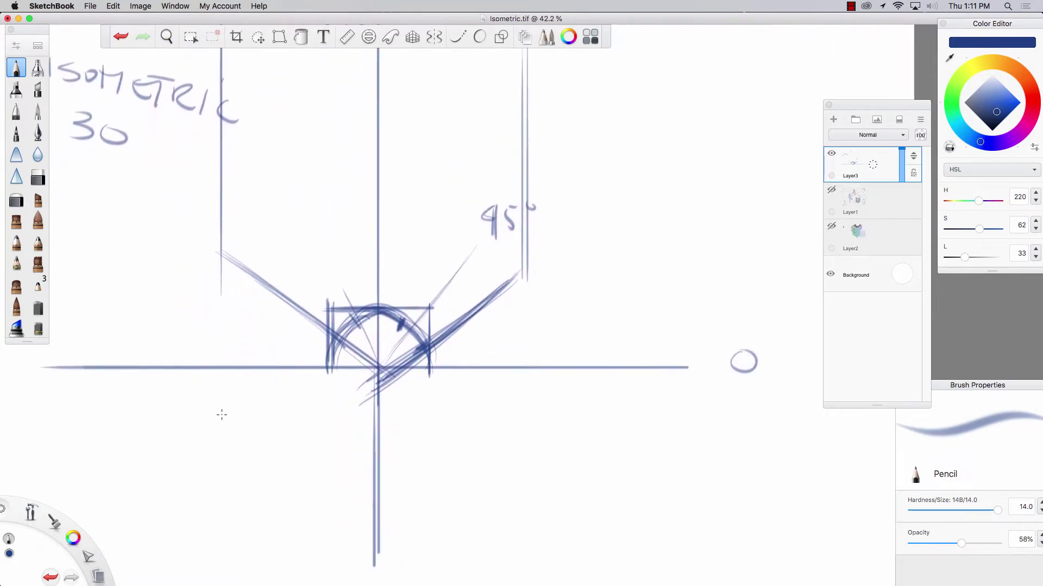
Sketch a Y figure above the 0, adding a lower diagonal so its stem ends in a V.
{"action": "left_click", "coordinate": [866, 111]}
{"action": "left_click_drag", "start_coordinate": [866, 110], "coordinate": [977, 165]}
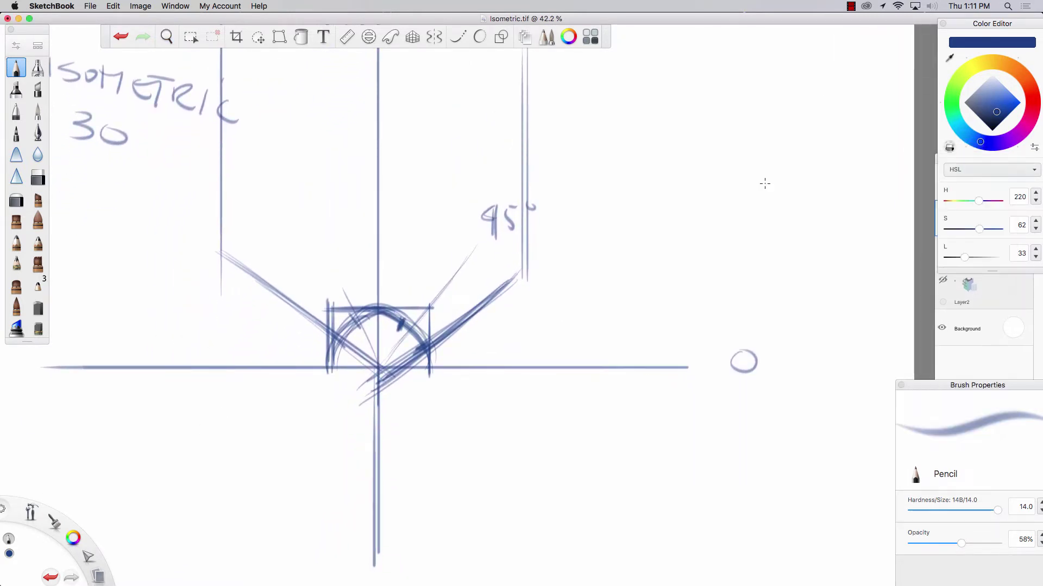
{"action": "left_click_drag", "start_coordinate": [761, 190], "coordinate": [761, 302]}
{"action": "left_click_drag", "start_coordinate": [761, 192], "coordinate": [680, 126]}
{"action": "left_click_drag", "start_coordinate": [837, 125], "coordinate": [763, 192]}
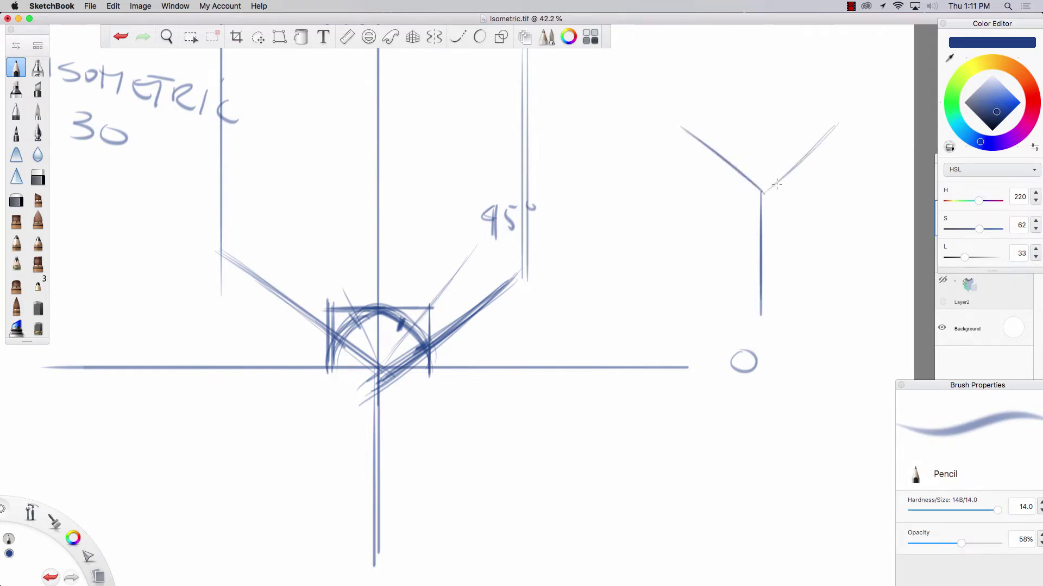
{"action": "mouse_move", "coordinate": [838, 121]}
{"action": "left_mouse_down"}
{"action": "mouse_move", "coordinate": [765, 194]}
{"action": "mouse_move", "coordinate": [763, 318]}
{"action": "mouse_move", "coordinate": [676, 253]}
{"action": "left_mouse_up"}
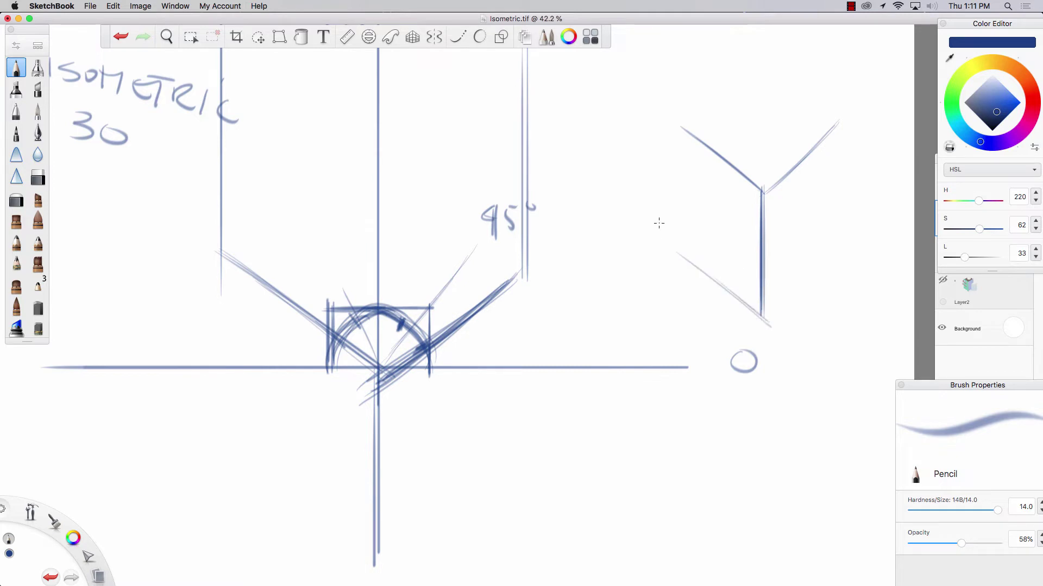
{"action": "left_click_drag", "start_coordinate": [852, 229], "coordinate": [766, 325]}
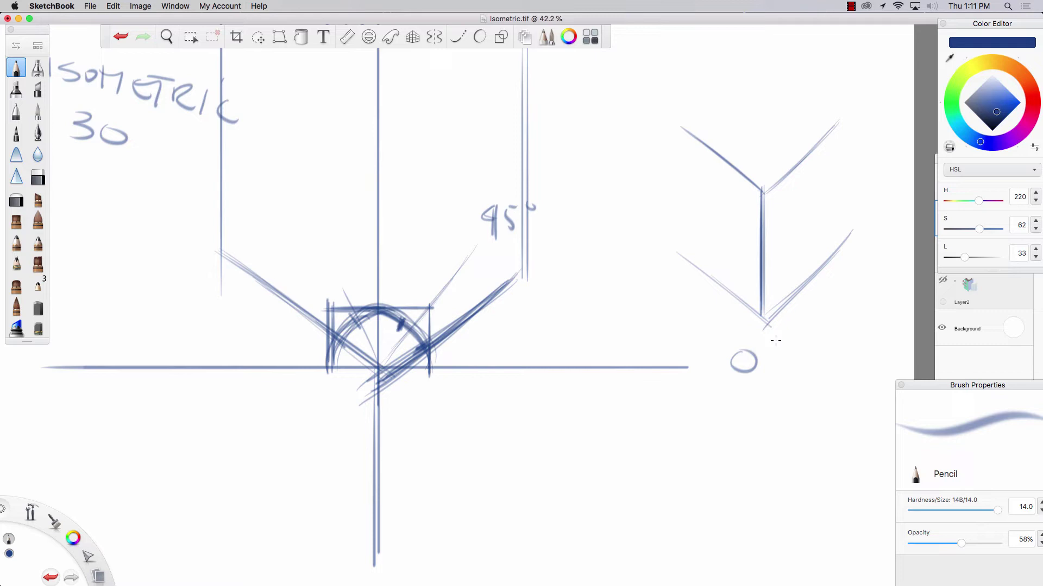
{"action": "left_click", "coordinate": [950, 172]}
Close the colour panel, hide Layer3, show Layer1 and Layer2, and select Layer1.
{"action": "left_click_drag", "start_coordinate": [958, 26], "coordinate": [887, 64]}
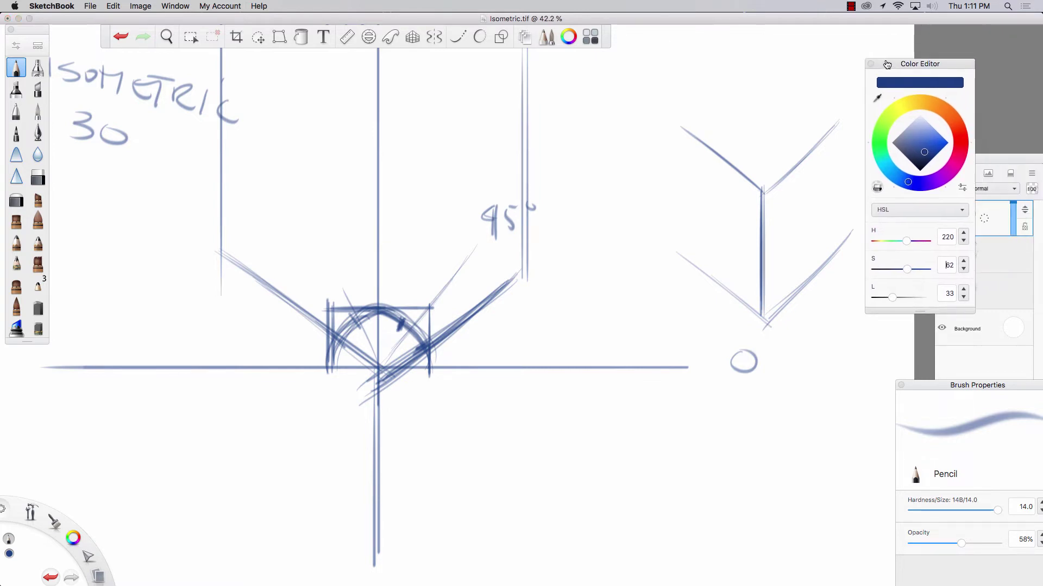
{"action": "left_click", "coordinate": [870, 64]}
{"action": "left_click", "coordinate": [942, 207]}
{"action": "left_click", "coordinate": [942, 244]}
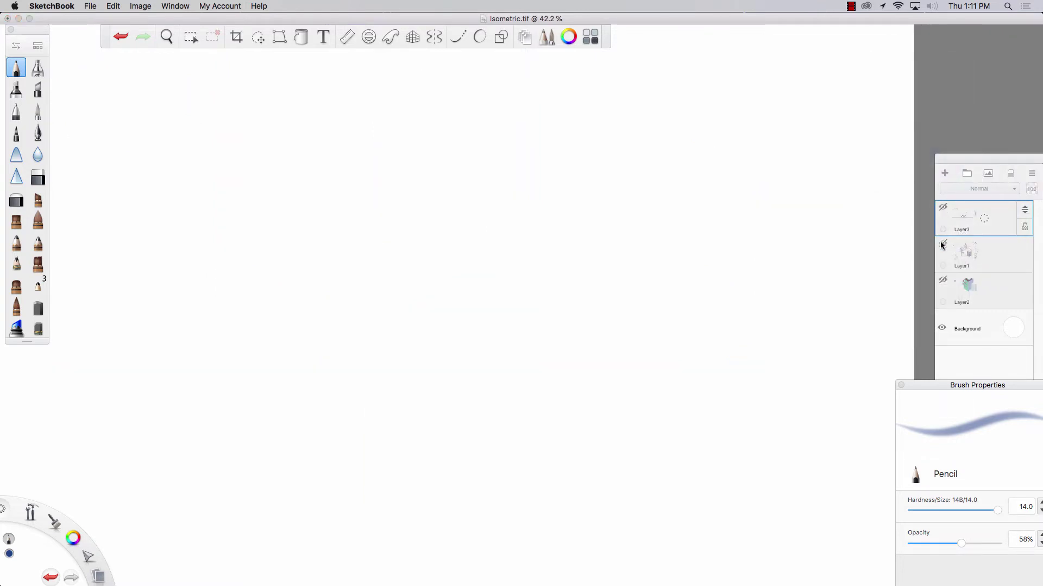
{"action": "left_click", "coordinate": [942, 280]}
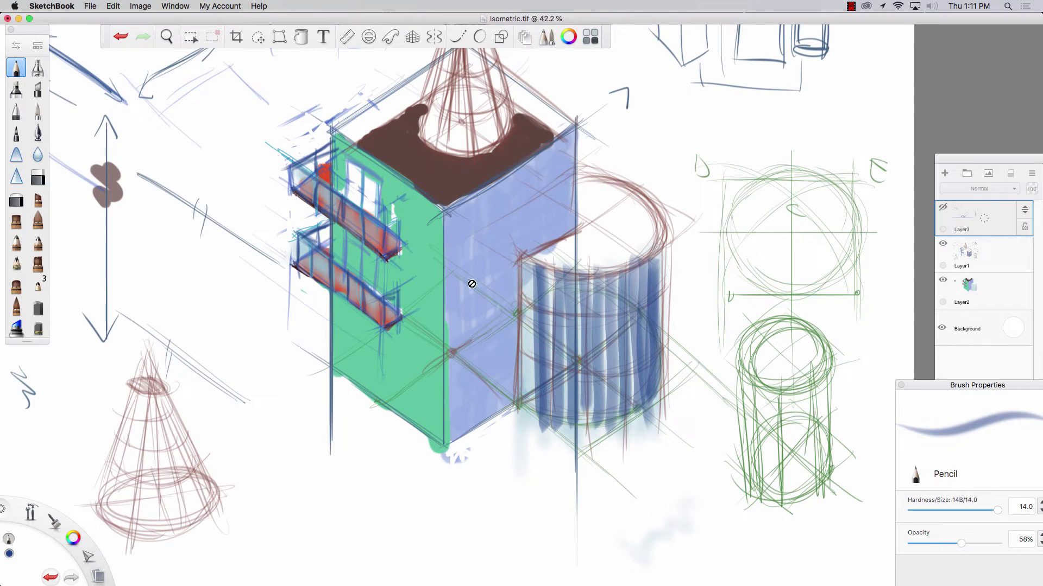
{"action": "left_click", "coordinate": [1005, 260]}
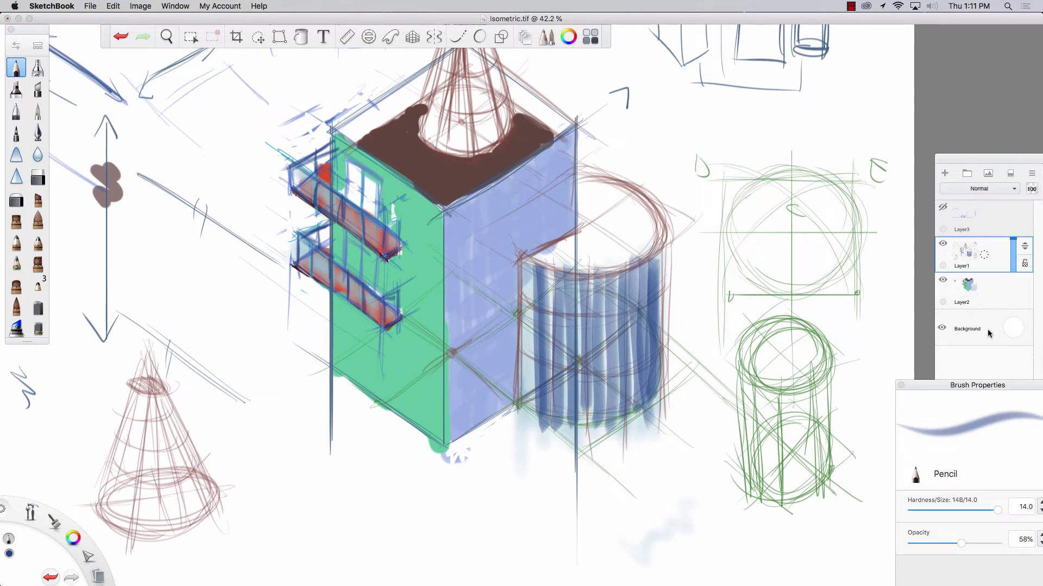
Draw blue direction arrows on the building's blue and green walls.
{"action": "mouse_move", "coordinate": [519, 495]}
{"action": "left_mouse_down"}
{"action": "mouse_move", "coordinate": [480, 401]}
{"action": "mouse_move", "coordinate": [500, 414]}
{"action": "left_mouse_up"}
{"action": "left_click_drag", "start_coordinate": [480, 402], "coordinate": [476, 431]}
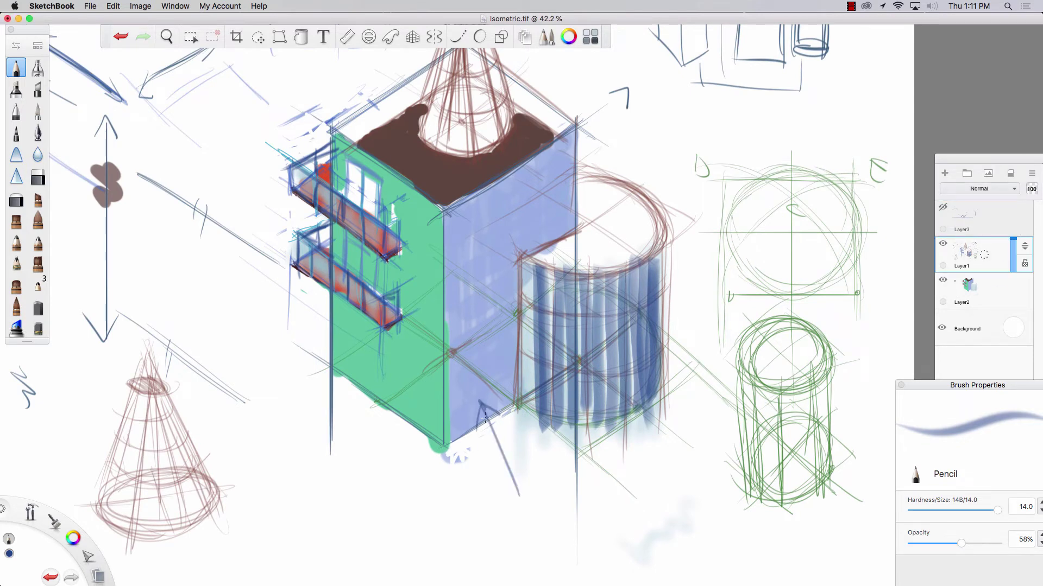
{"action": "left_click_drag", "start_coordinate": [332, 436], "coordinate": [398, 390]}
{"action": "mouse_move", "coordinate": [378, 399]}
{"action": "left_mouse_down"}
{"action": "mouse_move", "coordinate": [398, 390]}
{"action": "mouse_move", "coordinate": [395, 417]}
{"action": "left_mouse_up"}
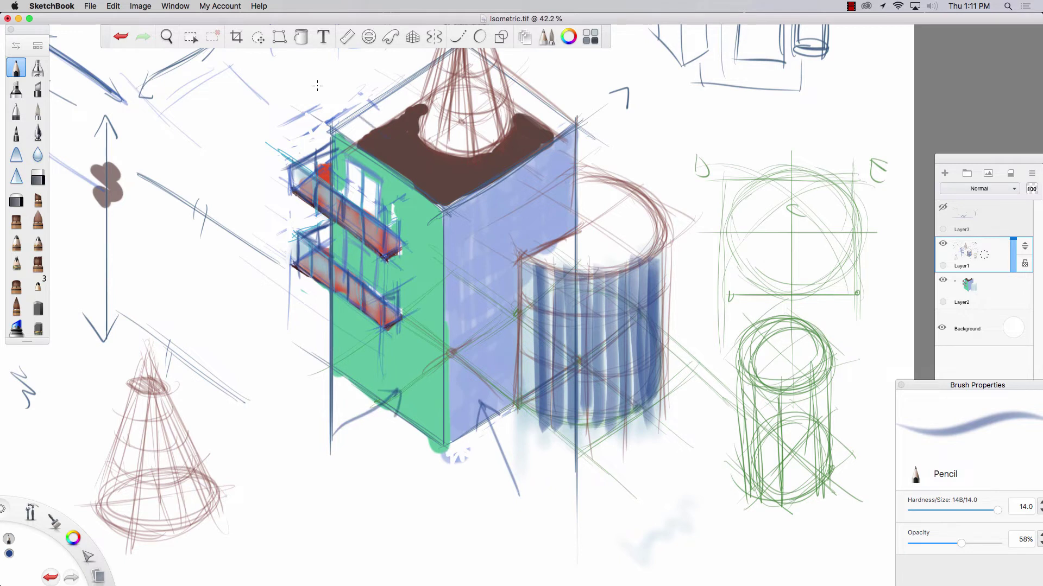
{"action": "left_click_drag", "start_coordinate": [317, 85], "coordinate": [358, 116]}
Hide Layer1 and Layer2, show Layer3 again, and select it for drawing.
{"action": "left_click", "coordinate": [943, 243]}
{"action": "left_click", "coordinate": [942, 280]}
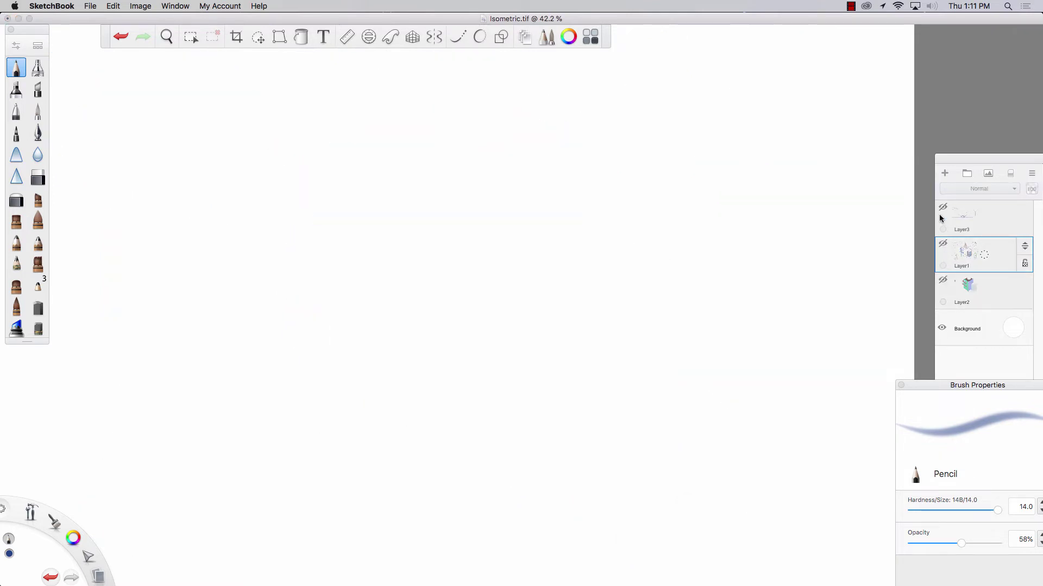
{"action": "left_click", "coordinate": [943, 208]}
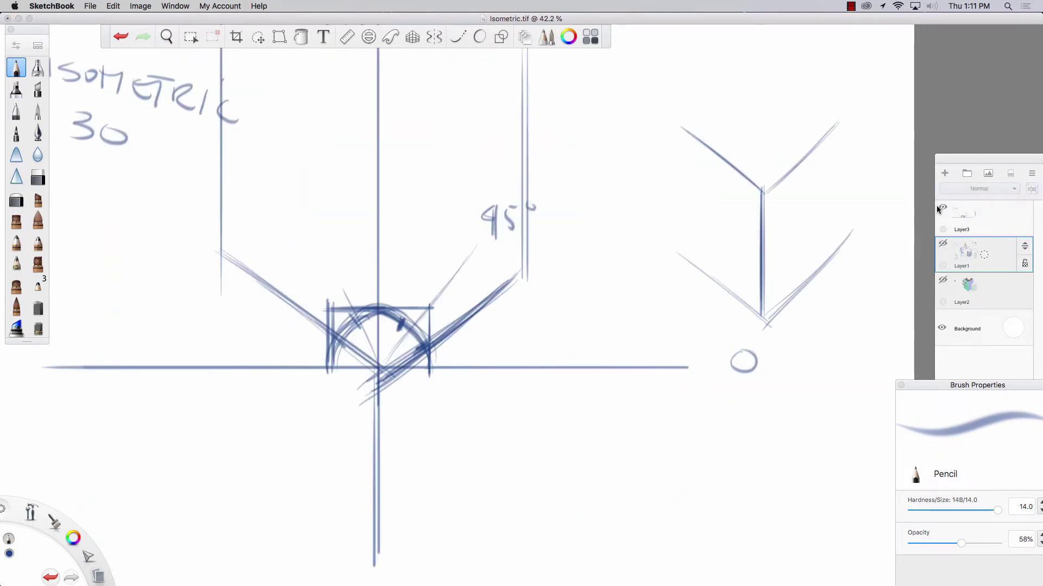
{"action": "left_click", "coordinate": [346, 349]}
{"action": "left_click", "coordinate": [989, 211]}
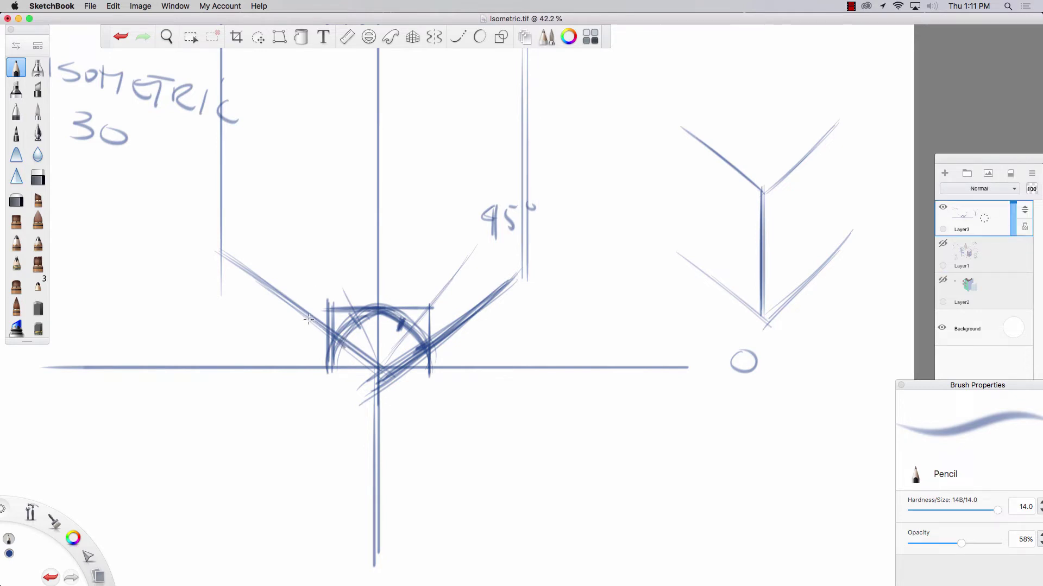
Zoom out, darken the arc's left side, and underline the 30 with curved strokes.
{"action": "key", "text": "space"}
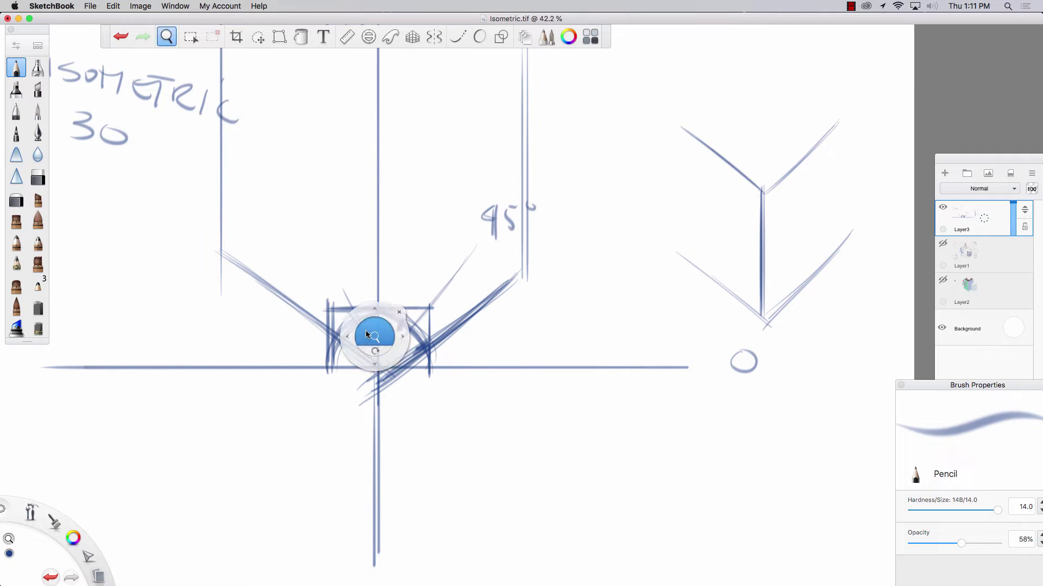
{"action": "mouse_move", "coordinate": [366, 331]}
{"action": "left_mouse_down"}
{"action": "mouse_move", "coordinate": [296, 305]}
{"action": "mouse_move", "coordinate": [337, 328]}
{"action": "mouse_move", "coordinate": [387, 407]}
{"action": "left_mouse_up"}
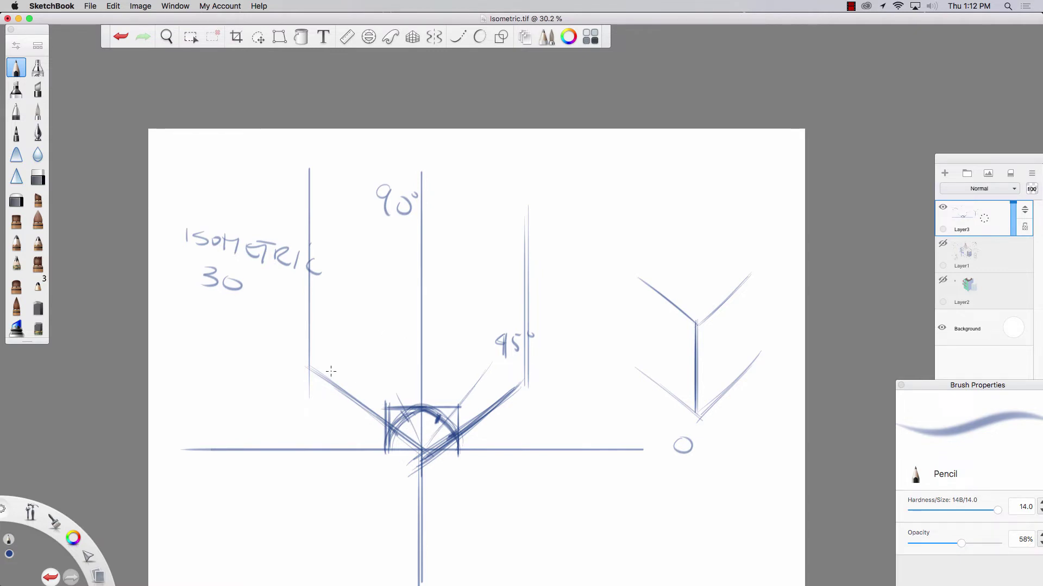
{"action": "left_click_drag", "start_coordinate": [416, 408], "coordinate": [391, 452]}
{"action": "left_click", "coordinate": [569, 37]}
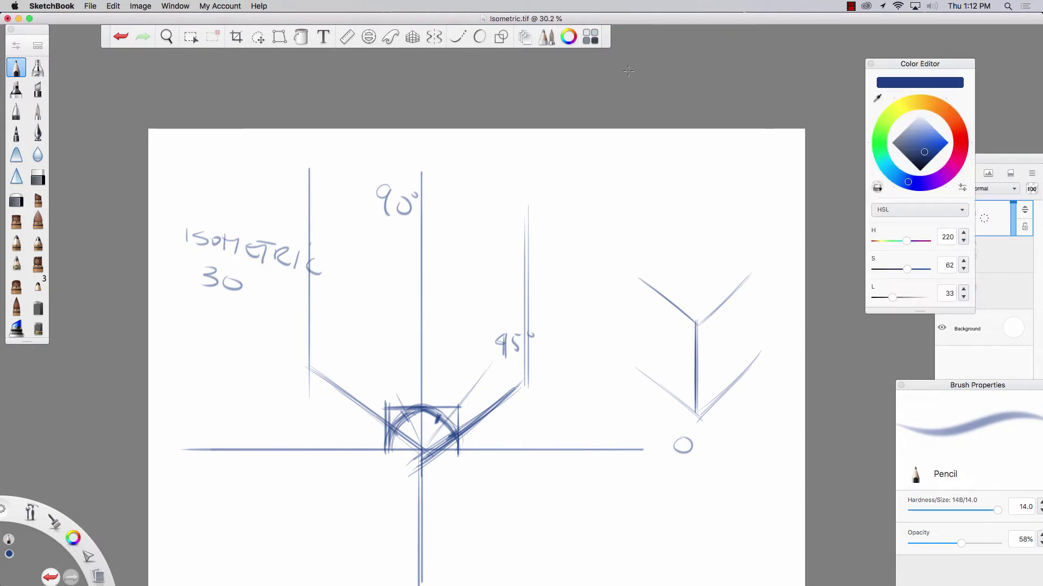
{"action": "mouse_move", "coordinate": [175, 287]}
{"action": "left_mouse_down"}
{"action": "mouse_move", "coordinate": [268, 330]}
{"action": "mouse_move", "coordinate": [255, 324]}
{"action": "left_mouse_up"}
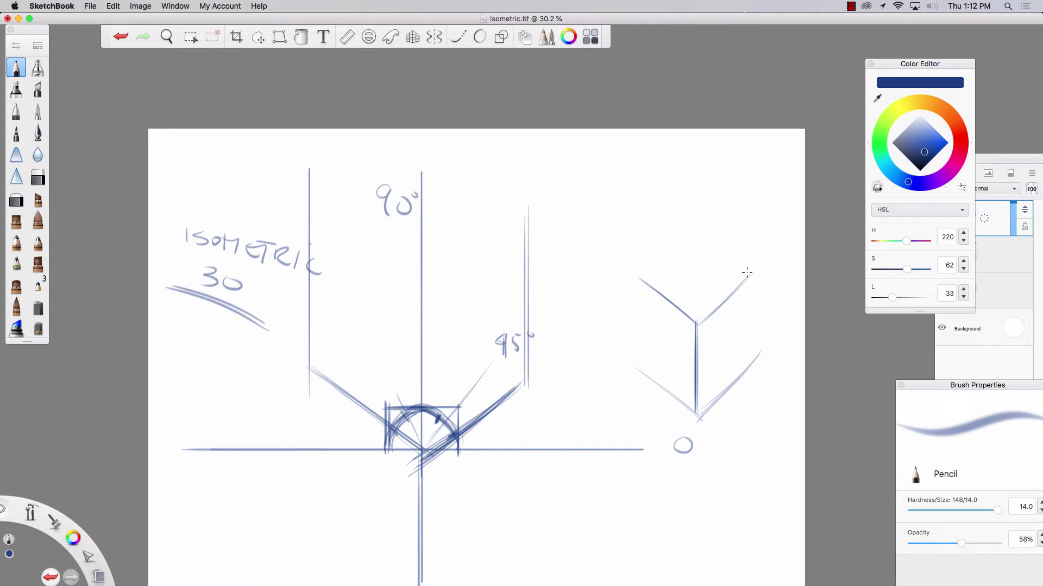
Turn the Y into a cube with top face and vertical edges, and mark the 0 as 0°.
{"action": "mouse_move", "coordinate": [759, 283]}
{"action": "left_mouse_down"}
{"action": "mouse_move", "coordinate": [681, 219]}
{"action": "mouse_move", "coordinate": [642, 279]}
{"action": "left_mouse_up"}
{"action": "left_click_drag", "start_coordinate": [688, 228], "coordinate": [650, 271]}
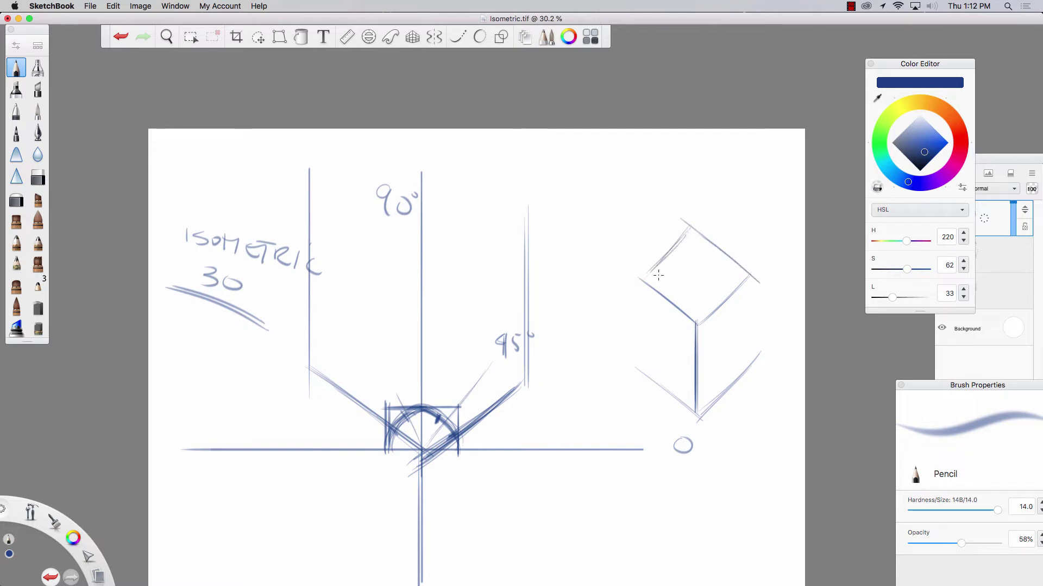
{"action": "left_click_drag", "start_coordinate": [750, 271], "coordinate": [756, 372]}
{"action": "mouse_move", "coordinate": [642, 271]}
{"action": "left_mouse_down"}
{"action": "mouse_move", "coordinate": [648, 397]}
{"action": "mouse_move", "coordinate": [641, 284]}
{"action": "mouse_move", "coordinate": [646, 345]}
{"action": "left_mouse_up"}
{"action": "left_click_drag", "start_coordinate": [695, 321], "coordinate": [697, 412]}
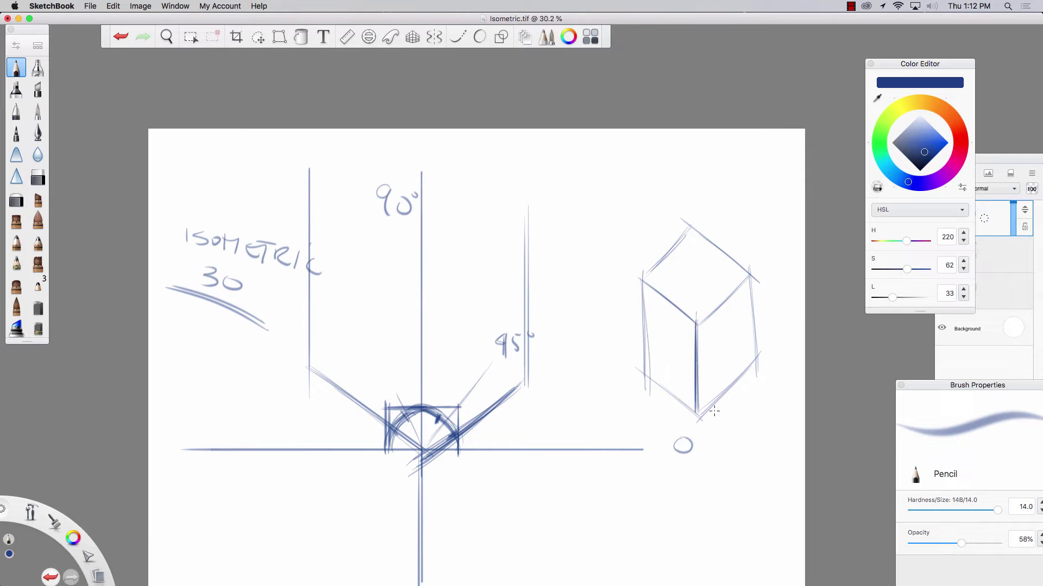
{"action": "key", "text": "space"}
{"action": "left_click_drag", "start_coordinate": [237, 427], "coordinate": [176, 289]}
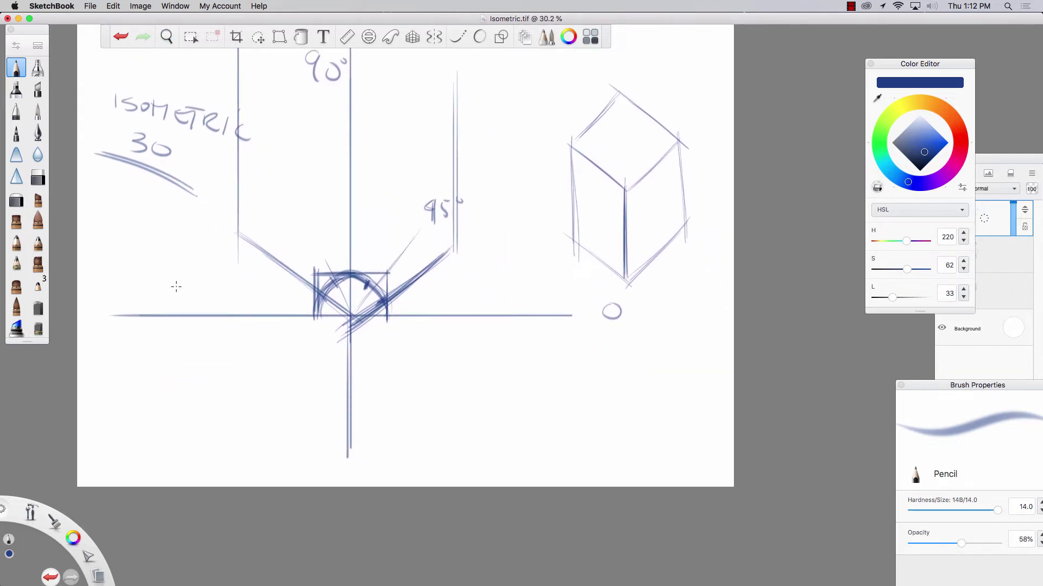
{"action": "left_click_drag", "start_coordinate": [622, 297], "coordinate": [623, 305]}
Pick a bright crimson colour and draw pink double-headed vertical arrows below the horizon.
{"action": "left_click", "coordinate": [959, 147]}
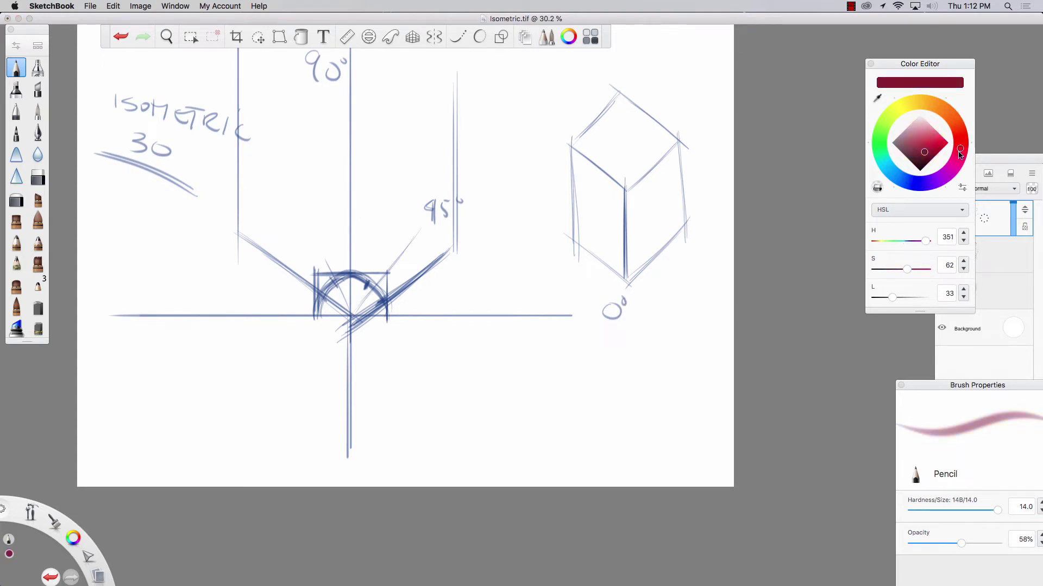
{"action": "left_click", "coordinate": [959, 154]}
{"action": "left_click", "coordinate": [934, 148]}
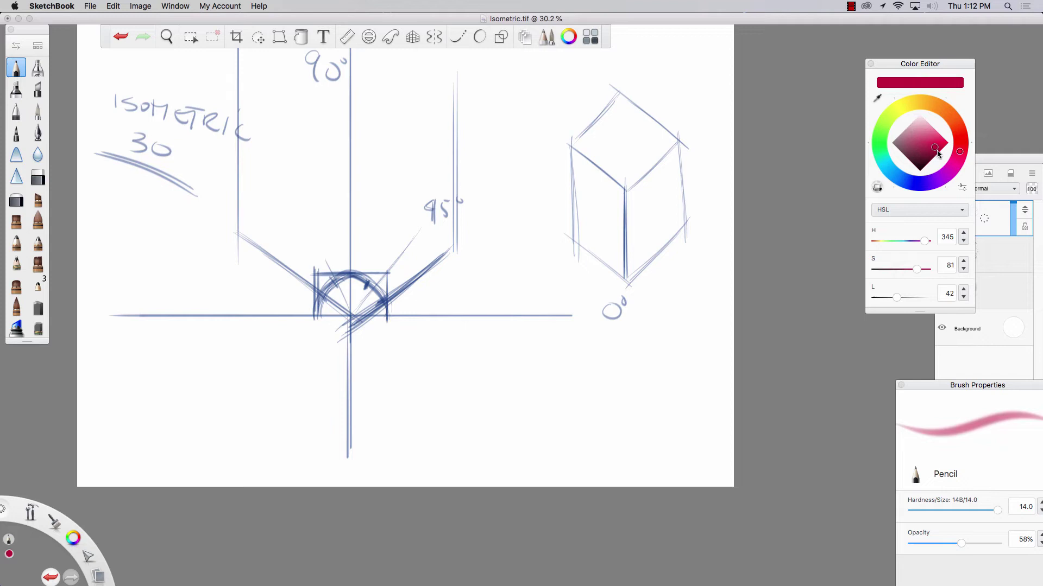
{"action": "mouse_move", "coordinate": [525, 375]}
{"action": "left_mouse_down"}
{"action": "mouse_move", "coordinate": [526, 448]}
{"action": "mouse_move", "coordinate": [522, 354]}
{"action": "mouse_move", "coordinate": [509, 386]}
{"action": "left_mouse_up"}
{"action": "left_click_drag", "start_coordinate": [507, 445], "coordinate": [523, 468]}
{"action": "left_click_drag", "start_coordinate": [534, 445], "coordinate": [522, 469]}
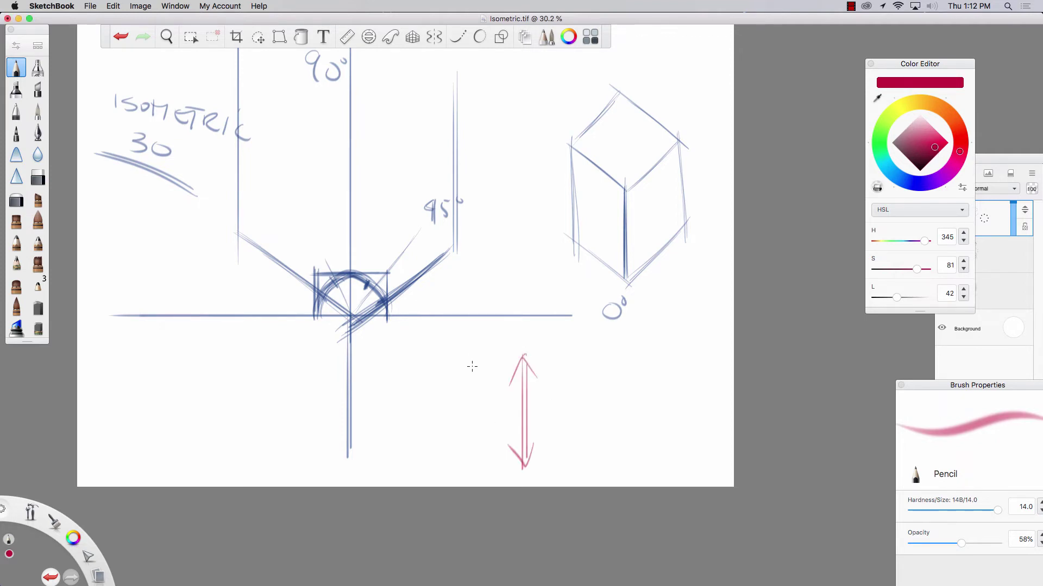
{"action": "left_click_drag", "start_coordinate": [486, 363], "coordinate": [486, 472]}
{"action": "mouse_move", "coordinate": [497, 374]}
{"action": "left_mouse_down"}
{"action": "mouse_move", "coordinate": [483, 351]}
{"action": "mouse_move", "coordinate": [468, 375]}
{"action": "left_mouse_up"}
{"action": "left_click_drag", "start_coordinate": [494, 456], "coordinate": [481, 473]}
{"action": "left_click_drag", "start_coordinate": [468, 451], "coordinate": [482, 472]}
{"action": "left_click_drag", "start_coordinate": [478, 355], "coordinate": [478, 477]}
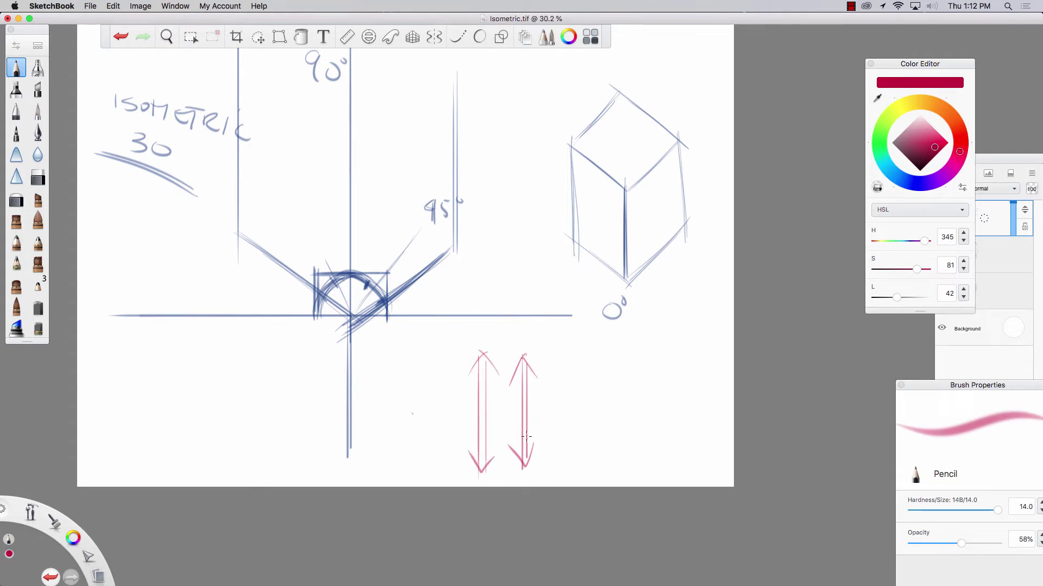
Draw and darken pink up-right and up-left diagonal arrows, plus diagonal strokes beside the vertical arrows.
{"action": "mouse_move", "coordinate": [596, 294]}
{"action": "left_mouse_down"}
{"action": "mouse_move", "coordinate": [542, 354]}
{"action": "mouse_move", "coordinate": [599, 292]}
{"action": "mouse_move", "coordinate": [595, 314]}
{"action": "left_mouse_up"}
{"action": "mouse_move", "coordinate": [545, 344]}
{"action": "left_mouse_down"}
{"action": "mouse_move", "coordinate": [555, 365]}
{"action": "mouse_move", "coordinate": [441, 295]}
{"action": "mouse_move", "coordinate": [507, 354]}
{"action": "left_mouse_up"}
{"action": "mouse_move", "coordinate": [457, 296]}
{"action": "left_mouse_down"}
{"action": "mouse_move", "coordinate": [441, 292]}
{"action": "mouse_move", "coordinate": [443, 312]}
{"action": "left_mouse_up"}
{"action": "left_click_drag", "start_coordinate": [506, 335], "coordinate": [485, 345]}
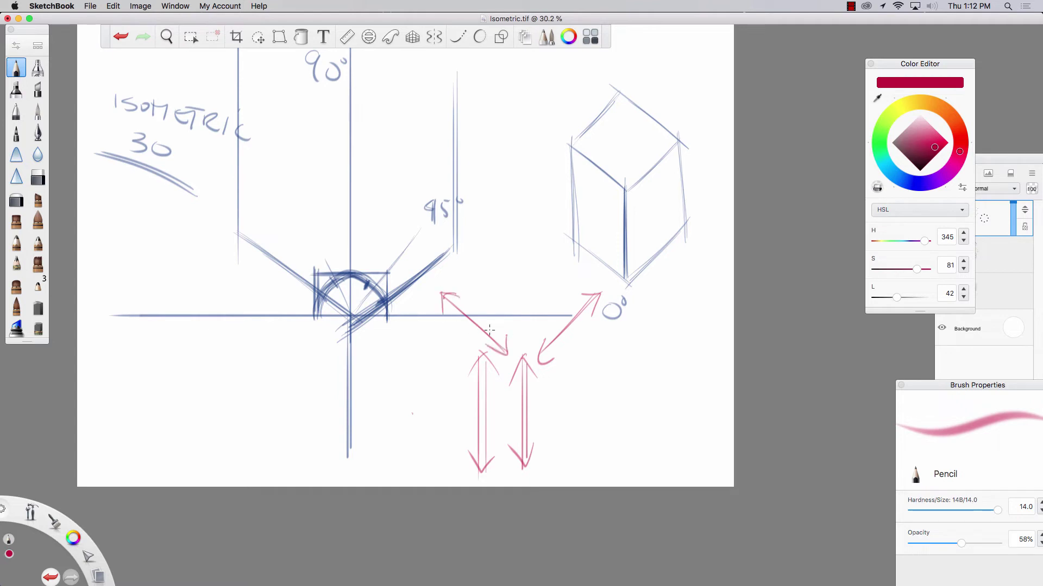
{"action": "mouse_move", "coordinate": [522, 255]}
{"action": "left_mouse_down"}
{"action": "mouse_move", "coordinate": [519, 332]}
{"action": "mouse_move", "coordinate": [449, 296]}
{"action": "mouse_move", "coordinate": [511, 358]}
{"action": "left_mouse_up"}
{"action": "left_click_drag", "start_coordinate": [452, 305], "coordinate": [515, 363]}
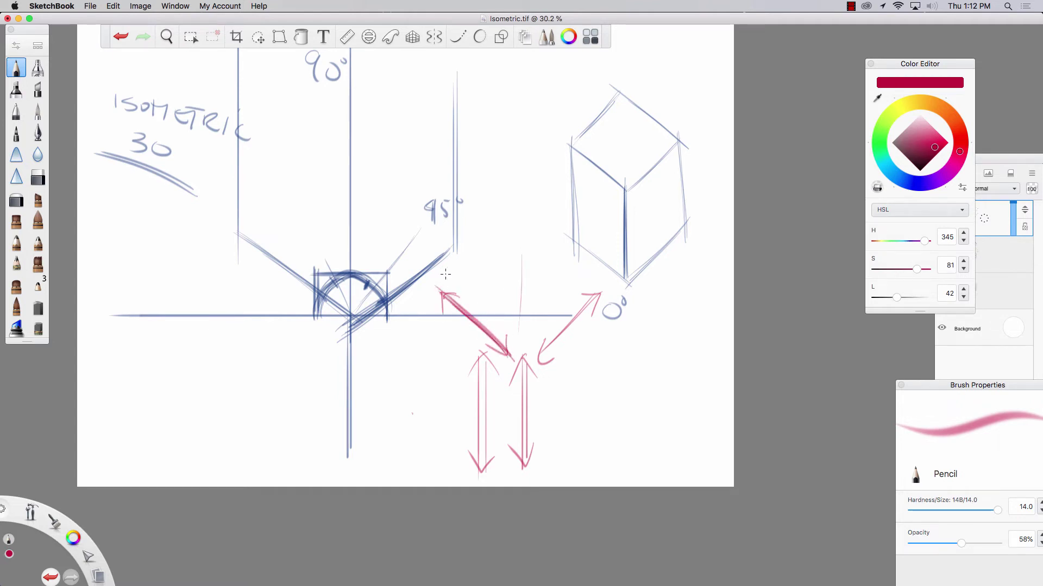
{"action": "mouse_move", "coordinate": [598, 296]}
{"action": "left_mouse_down"}
{"action": "mouse_move", "coordinate": [540, 363]}
{"action": "mouse_move", "coordinate": [545, 352]}
{"action": "left_mouse_up"}
{"action": "mouse_move", "coordinate": [536, 452]}
{"action": "left_mouse_down"}
{"action": "mouse_move", "coordinate": [591, 409]}
{"action": "mouse_move", "coordinate": [532, 454]}
{"action": "mouse_move", "coordinate": [431, 402]}
{"action": "mouse_move", "coordinate": [497, 458]}
{"action": "left_mouse_up"}
{"action": "mouse_move", "coordinate": [498, 458]}
{"action": "left_mouse_down"}
{"action": "mouse_move", "coordinate": [416, 382]}
{"action": "mouse_move", "coordinate": [423, 395]}
{"action": "left_mouse_up"}
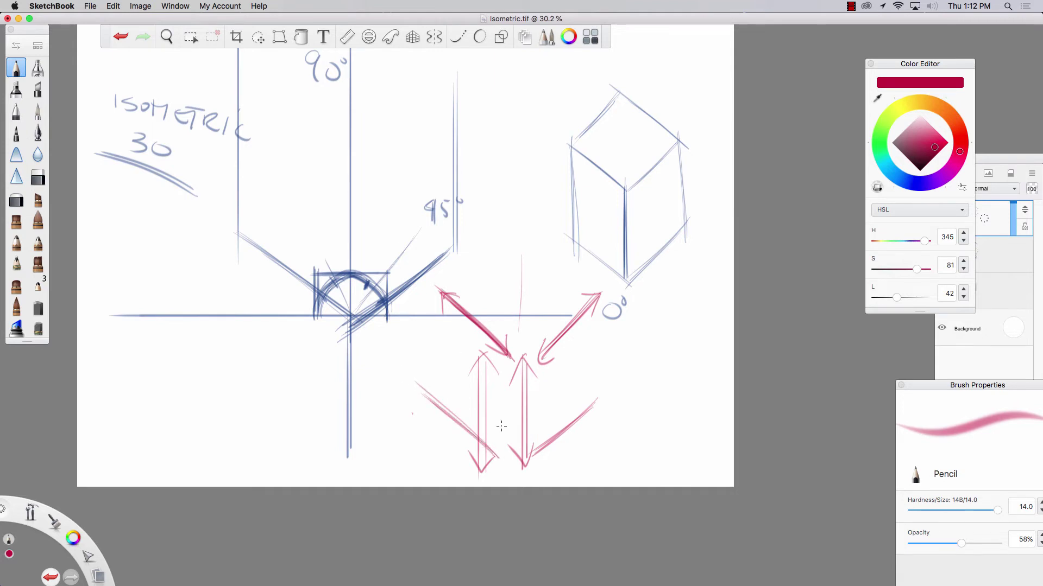
Trace the vertical arrow shafts in green.
{"action": "left_click", "coordinate": [881, 129]}
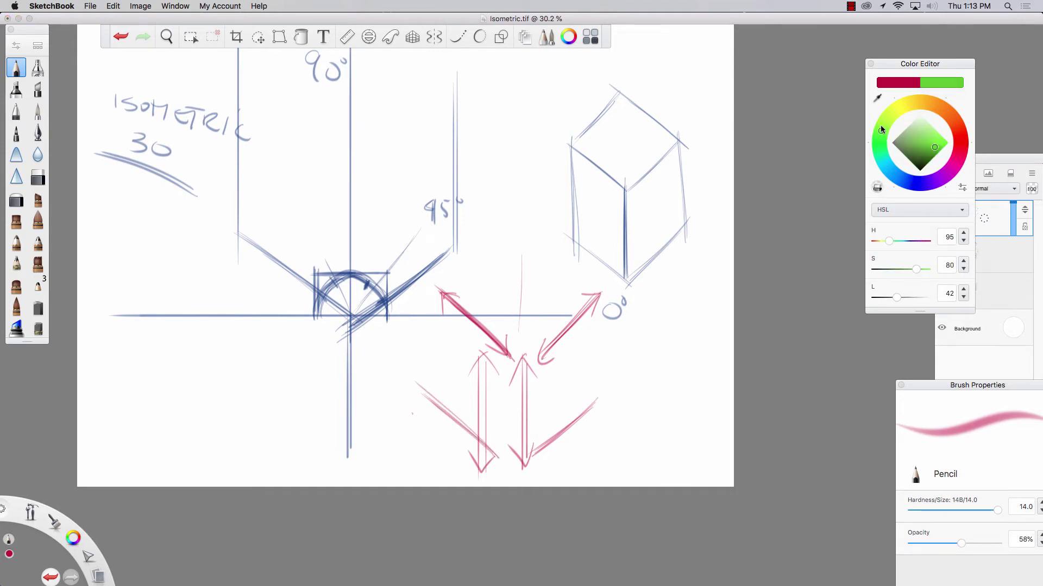
{"action": "left_click_drag", "start_coordinate": [524, 360], "coordinate": [524, 451]}
{"action": "left_click_drag", "start_coordinate": [523, 408], "coordinate": [522, 461]}
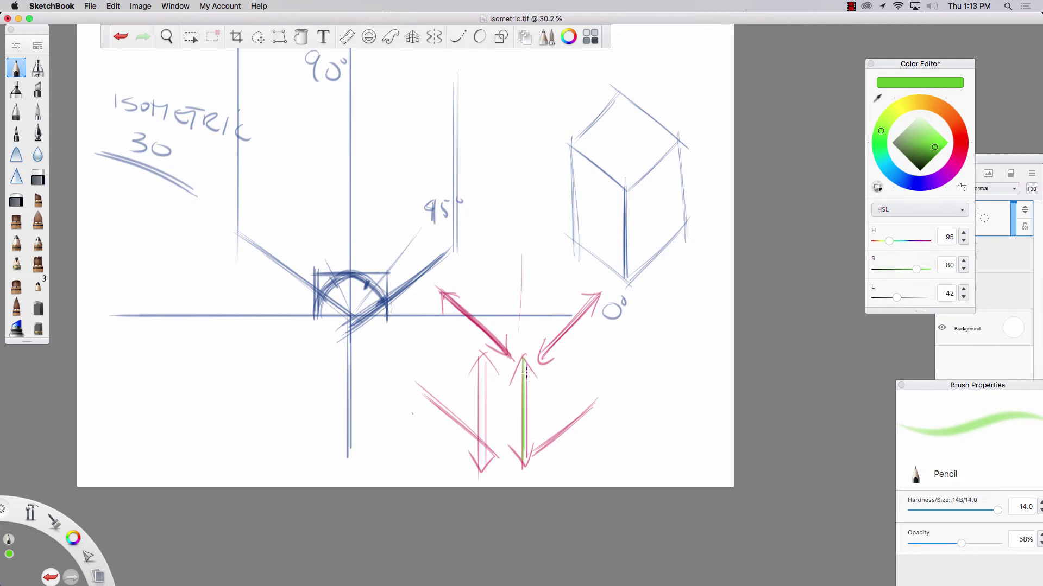
{"action": "left_click_drag", "start_coordinate": [524, 363], "coordinate": [524, 459]}
{"action": "left_click_drag", "start_coordinate": [476, 365], "coordinate": [481, 460]}
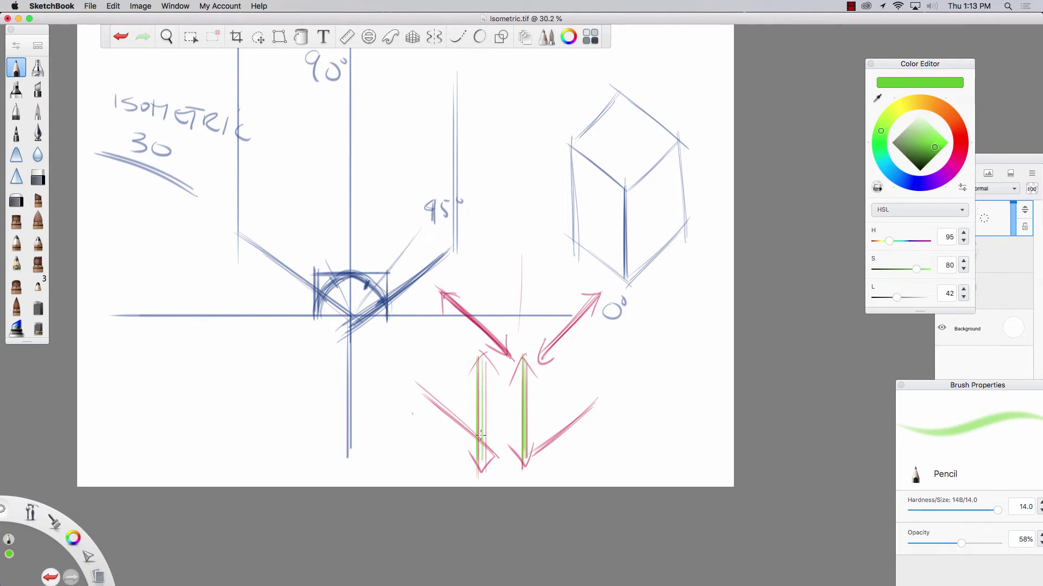
Switch to blue and draw the up-left arrow plus light-blue arrows labelled L and R.
{"action": "left_click", "coordinate": [892, 173]}
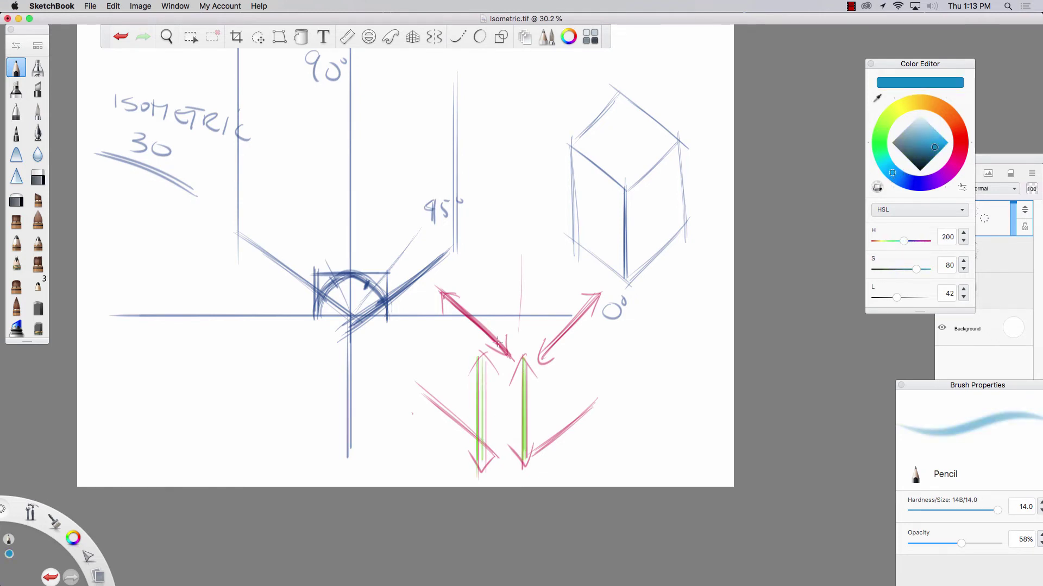
{"action": "left_click_drag", "start_coordinate": [442, 292], "coordinate": [508, 357]}
{"action": "mouse_move", "coordinate": [471, 300]}
{"action": "left_mouse_down"}
{"action": "mouse_move", "coordinate": [448, 295]}
{"action": "mouse_move", "coordinate": [446, 318]}
{"action": "left_mouse_up"}
{"action": "mouse_move", "coordinate": [445, 364]}
{"action": "left_mouse_down"}
{"action": "mouse_move", "coordinate": [425, 344]}
{"action": "mouse_move", "coordinate": [422, 353]}
{"action": "left_mouse_up"}
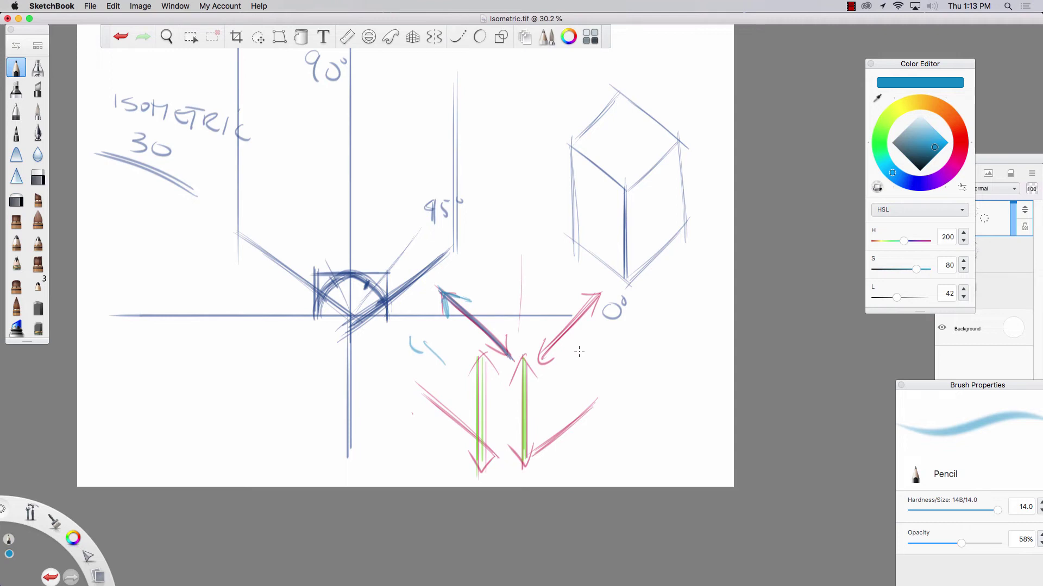
{"action": "left_click_drag", "start_coordinate": [584, 370], "coordinate": [612, 355]}
{"action": "left_click_drag", "start_coordinate": [598, 353], "coordinate": [643, 376]}
{"action": "mouse_move", "coordinate": [423, 342]}
{"action": "left_mouse_down"}
{"action": "mouse_move", "coordinate": [436, 345]}
{"action": "mouse_move", "coordinate": [424, 359]}
{"action": "left_mouse_up"}
{"action": "left_click_drag", "start_coordinate": [268, 333], "coordinate": [197, 419]}
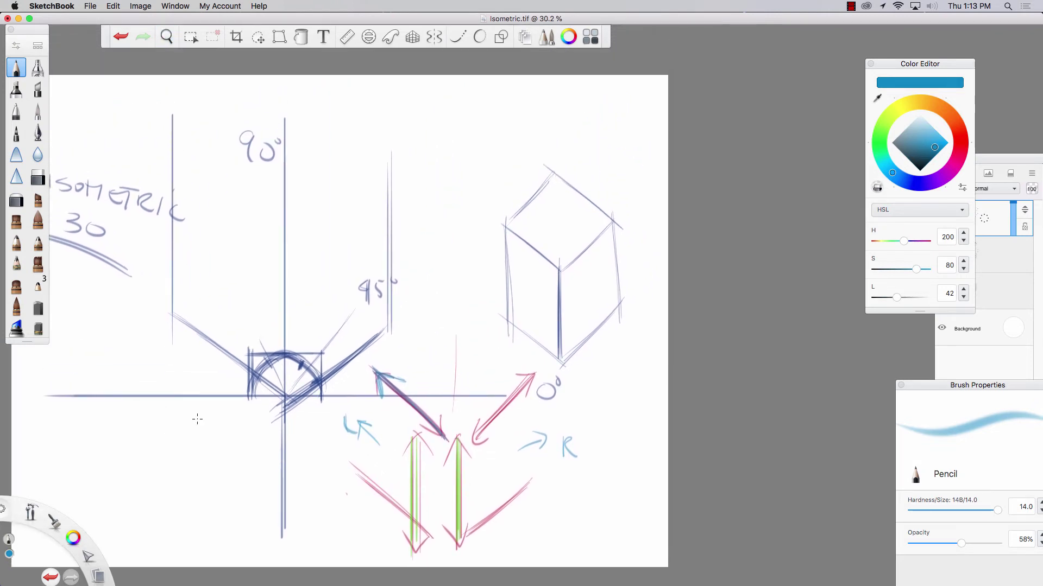
Sketch a blue cutout notch on the cube's top corner and retrace its lower-left edge.
{"action": "mouse_move", "coordinate": [576, 223]}
{"action": "left_mouse_down"}
{"action": "mouse_move", "coordinate": [598, 241]}
{"action": "mouse_move", "coordinate": [556, 233]}
{"action": "left_mouse_up"}
{"action": "mouse_move", "coordinate": [600, 283]}
{"action": "left_mouse_down"}
{"action": "mouse_move", "coordinate": [599, 233]}
{"action": "mouse_move", "coordinate": [588, 287]}
{"action": "mouse_move", "coordinate": [605, 266]}
{"action": "left_mouse_up"}
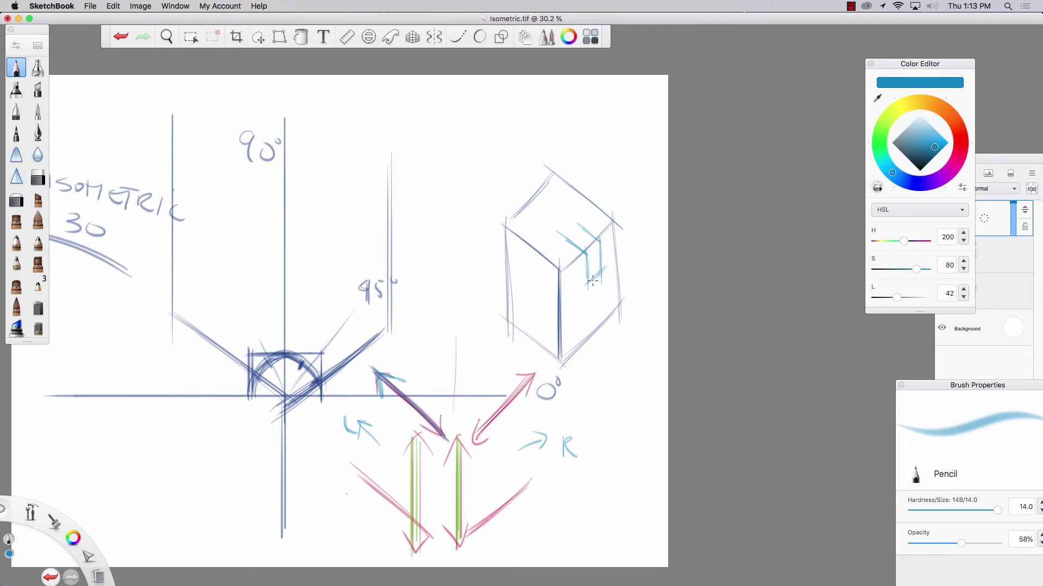
{"action": "left_click_drag", "start_coordinate": [575, 235], "coordinate": [570, 244]}
{"action": "left_click_drag", "start_coordinate": [511, 323], "coordinate": [568, 367]}
{"action": "left_click_drag", "start_coordinate": [581, 261], "coordinate": [606, 271]}
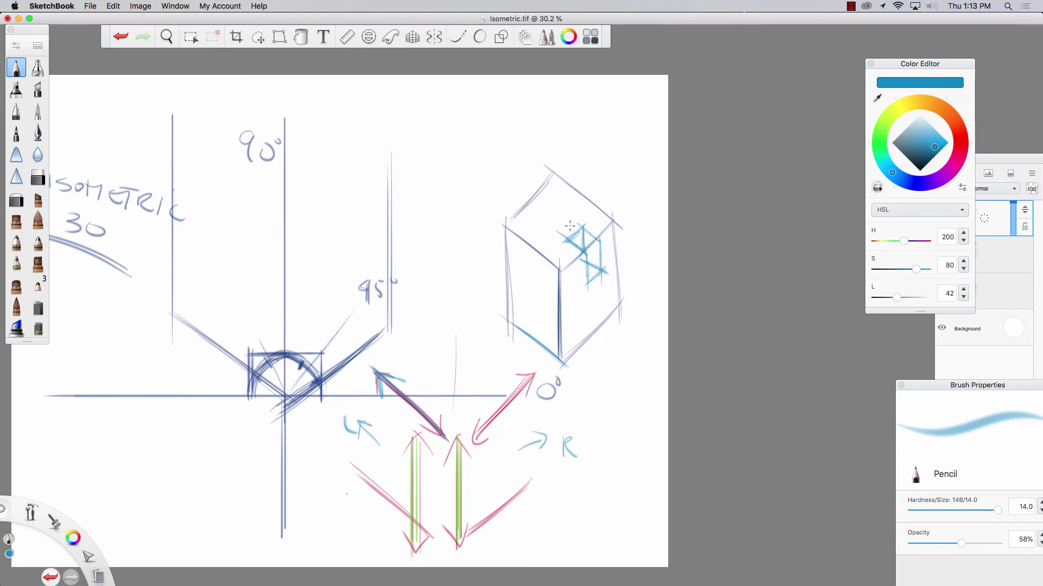
{"action": "left_click", "coordinate": [881, 142]}
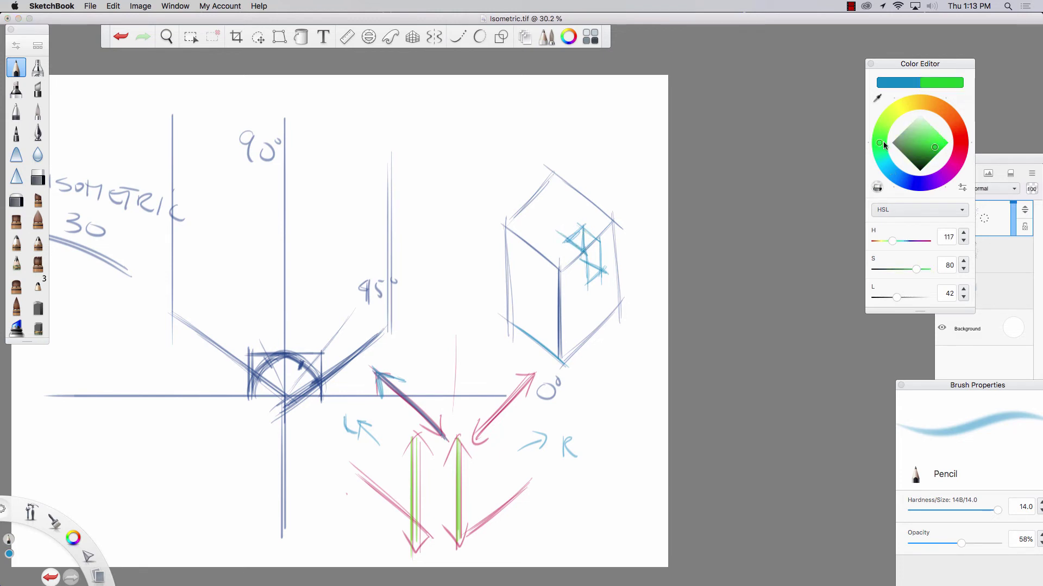
With the Chisel Tip Pen, fill the cutout plane and the cube's left face in green.
{"action": "left_click", "coordinate": [38, 89]}
{"action": "mouse_move", "coordinate": [600, 260]}
{"action": "left_mouse_down"}
{"action": "mouse_move", "coordinate": [585, 235]}
{"action": "mouse_move", "coordinate": [596, 267]}
{"action": "mouse_move", "coordinate": [593, 250]}
{"action": "mouse_move", "coordinate": [590, 260]}
{"action": "mouse_move", "coordinate": [539, 264]}
{"action": "mouse_move", "coordinate": [555, 294]}
{"action": "mouse_move", "coordinate": [538, 258]}
{"action": "mouse_move", "coordinate": [556, 292]}
{"action": "mouse_move", "coordinate": [516, 249]}
{"action": "left_mouse_up"}
{"action": "left_click_drag", "start_coordinate": [584, 239], "coordinate": [598, 264]}
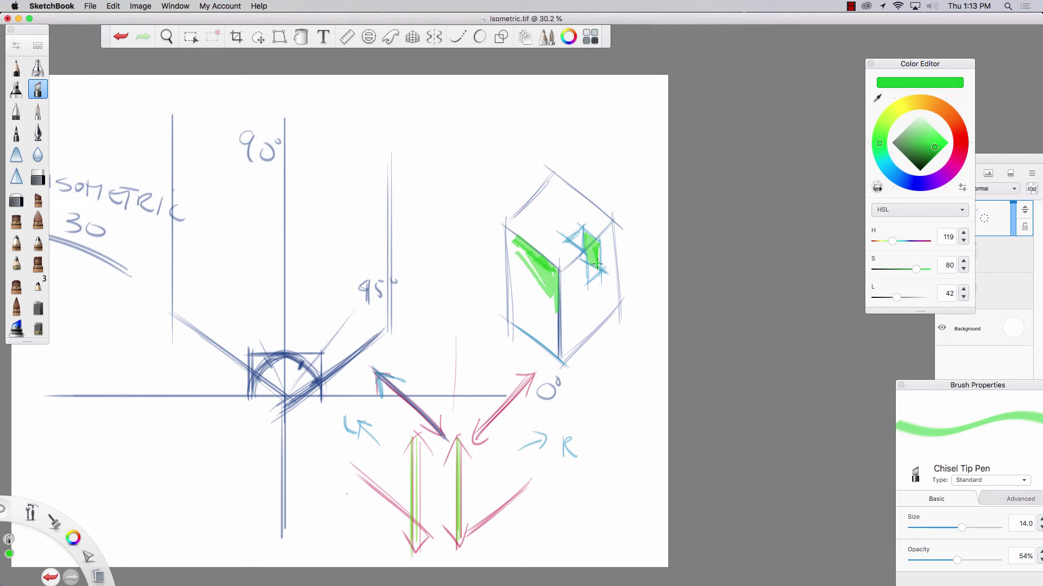
Paint the cube's top face and the cutout's right plane and floor red at brush size 24.
{"action": "left_click", "coordinate": [903, 181]}
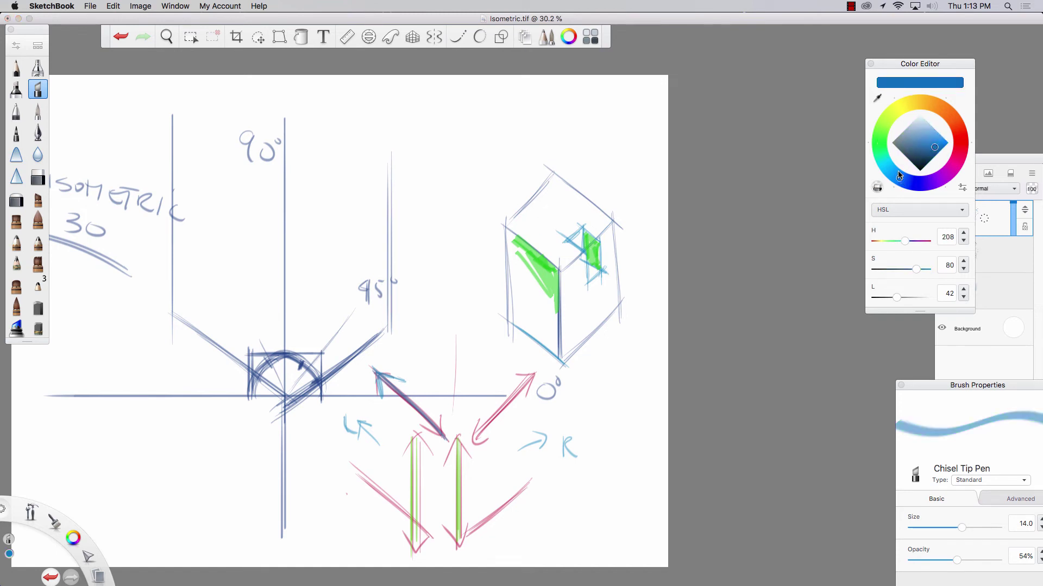
{"action": "left_click", "coordinate": [958, 130]}
{"action": "mouse_move", "coordinate": [582, 203]}
{"action": "left_mouse_down"}
{"action": "mouse_move", "coordinate": [592, 214]}
{"action": "mouse_move", "coordinate": [554, 195]}
{"action": "left_mouse_up"}
{"action": "key", "text": "bracketright"}
{"action": "key", "text": "bracketright"}
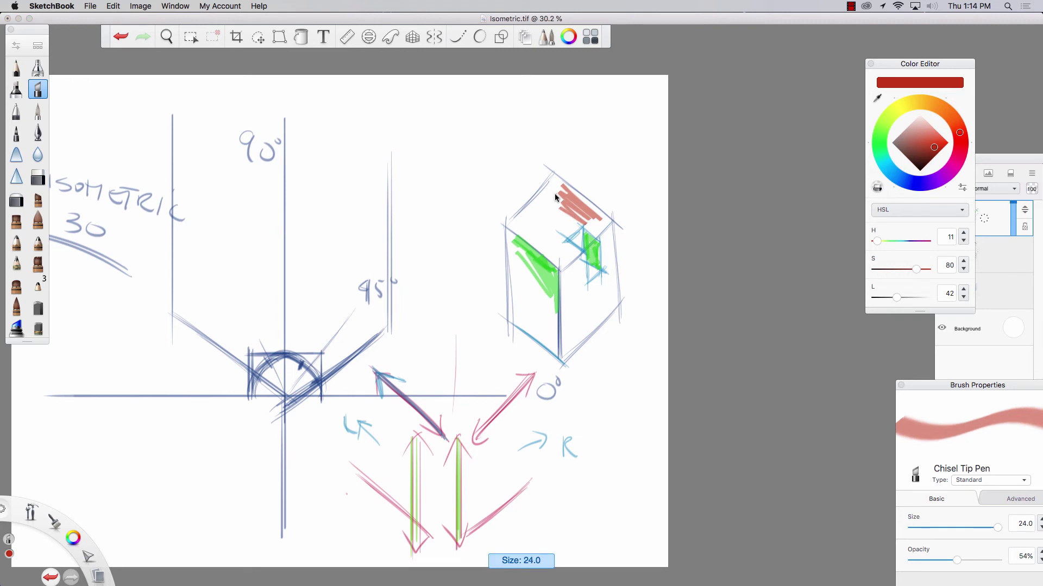
{"action": "mouse_move", "coordinate": [562, 237]}
{"action": "left_mouse_down"}
{"action": "mouse_move", "coordinate": [581, 255]}
{"action": "mouse_move", "coordinate": [575, 261]}
{"action": "mouse_move", "coordinate": [596, 271]}
{"action": "mouse_move", "coordinate": [543, 233]}
{"action": "mouse_move", "coordinate": [561, 238]}
{"action": "mouse_move", "coordinate": [574, 263]}
{"action": "mouse_move", "coordinate": [531, 234]}
{"action": "mouse_move", "coordinate": [563, 269]}
{"action": "left_mouse_up"}
{"action": "mouse_move", "coordinate": [562, 207]}
{"action": "left_mouse_down"}
{"action": "mouse_move", "coordinate": [596, 230]}
{"action": "mouse_move", "coordinate": [605, 224]}
{"action": "left_mouse_up"}
{"action": "left_click_drag", "start_coordinate": [588, 274], "coordinate": [597, 264]}
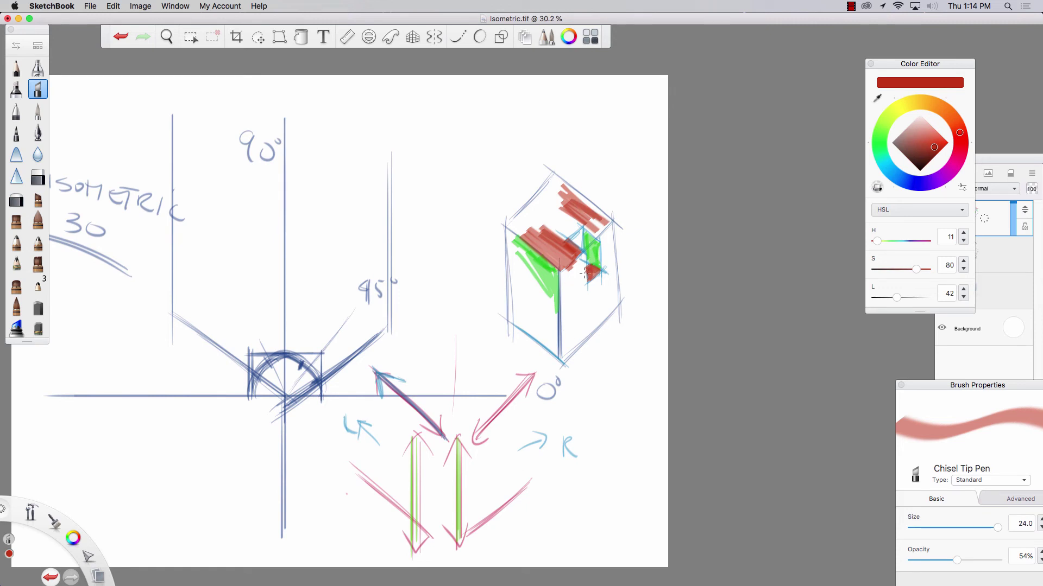
Shade the cube's right face in pale yellow.
{"action": "left_click", "coordinate": [903, 106]}
{"action": "left_click", "coordinate": [925, 132]}
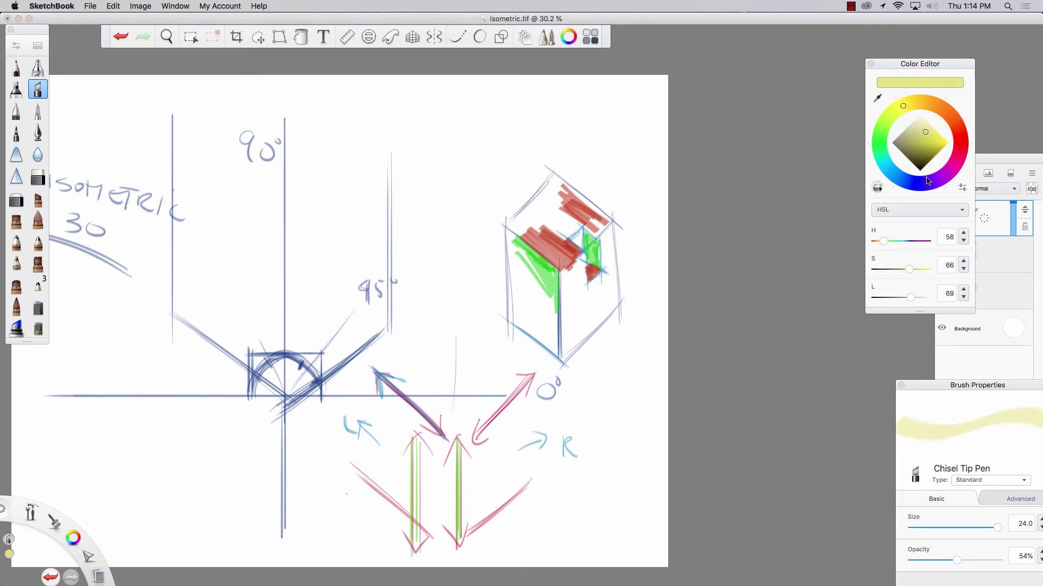
{"action": "mouse_move", "coordinate": [582, 231]}
{"action": "left_mouse_down"}
{"action": "mouse_move", "coordinate": [585, 256]}
{"action": "mouse_move", "coordinate": [592, 229]}
{"action": "mouse_move", "coordinate": [610, 239]}
{"action": "mouse_move", "coordinate": [611, 258]}
{"action": "mouse_move", "coordinate": [606, 233]}
{"action": "mouse_move", "coordinate": [607, 313]}
{"action": "mouse_move", "coordinate": [601, 274]}
{"action": "mouse_move", "coordinate": [603, 300]}
{"action": "mouse_move", "coordinate": [576, 254]}
{"action": "mouse_move", "coordinate": [586, 287]}
{"action": "mouse_move", "coordinate": [580, 302]}
{"action": "mouse_move", "coordinate": [568, 275]}
{"action": "mouse_move", "coordinate": [569, 339]}
{"action": "left_mouse_up"}
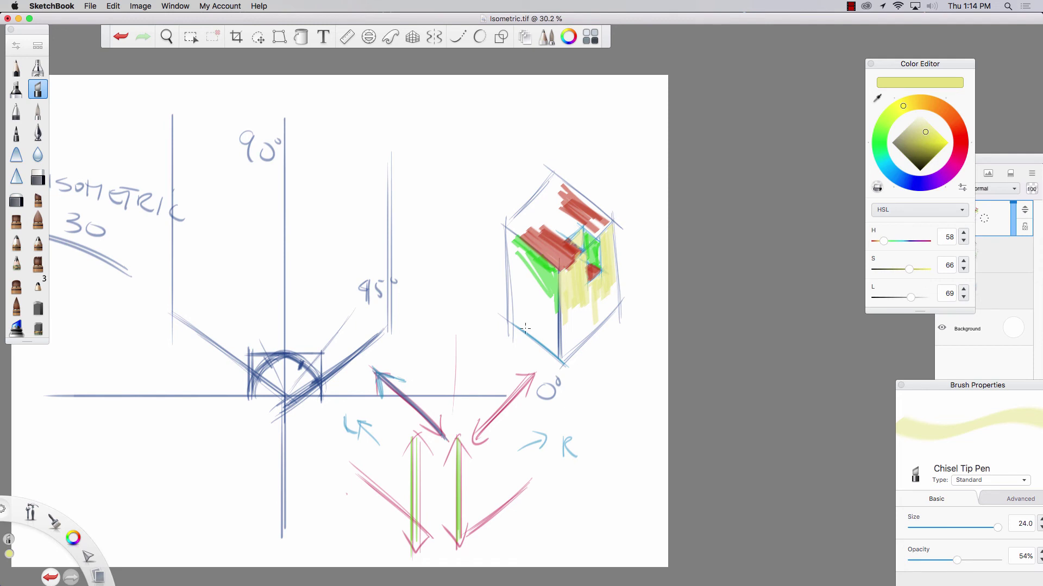
With the Pencil, hatch the left face yellow, then add a red patch, sampled from the cube, at its lower-left.
{"action": "left_click", "coordinate": [16, 68]}
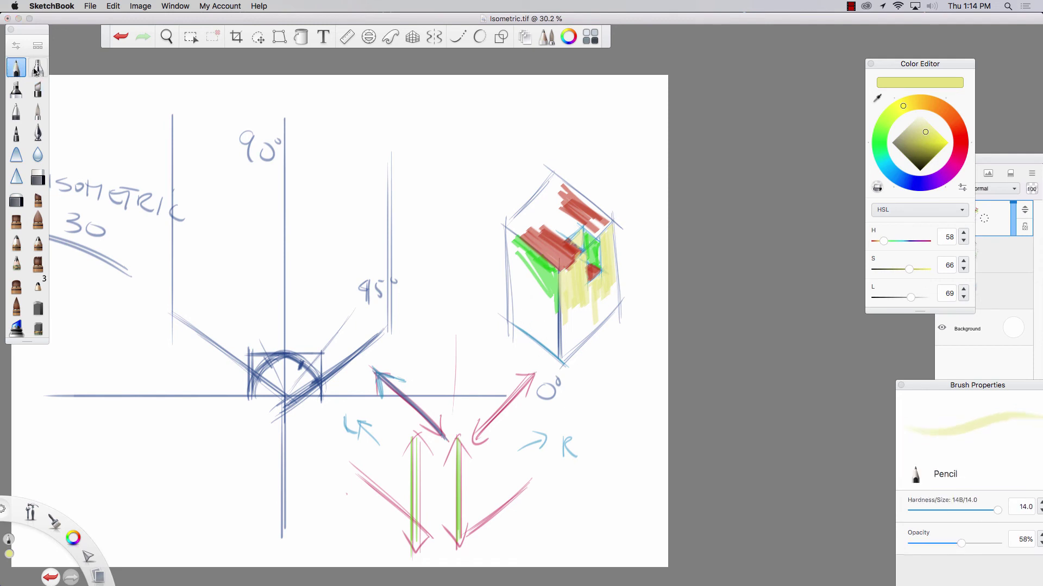
{"action": "left_click_drag", "start_coordinate": [541, 310], "coordinate": [542, 359]}
{"action": "left_click_drag", "start_coordinate": [526, 298], "coordinate": [525, 345]}
{"action": "left_click_drag", "start_coordinate": [535, 239], "coordinate": [528, 258]}
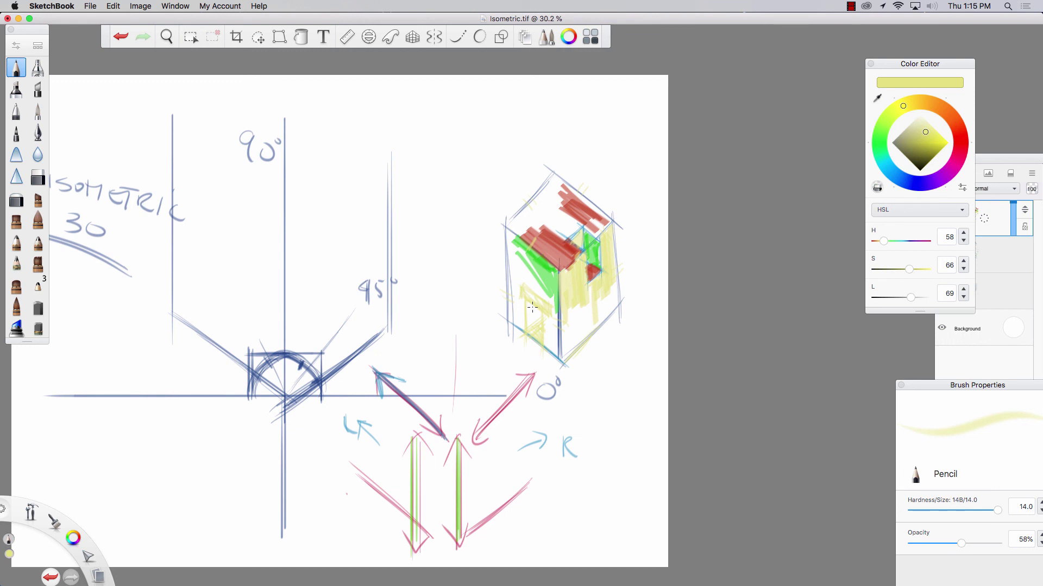
{"action": "left_click", "coordinate": [551, 235], "text": "alt"}
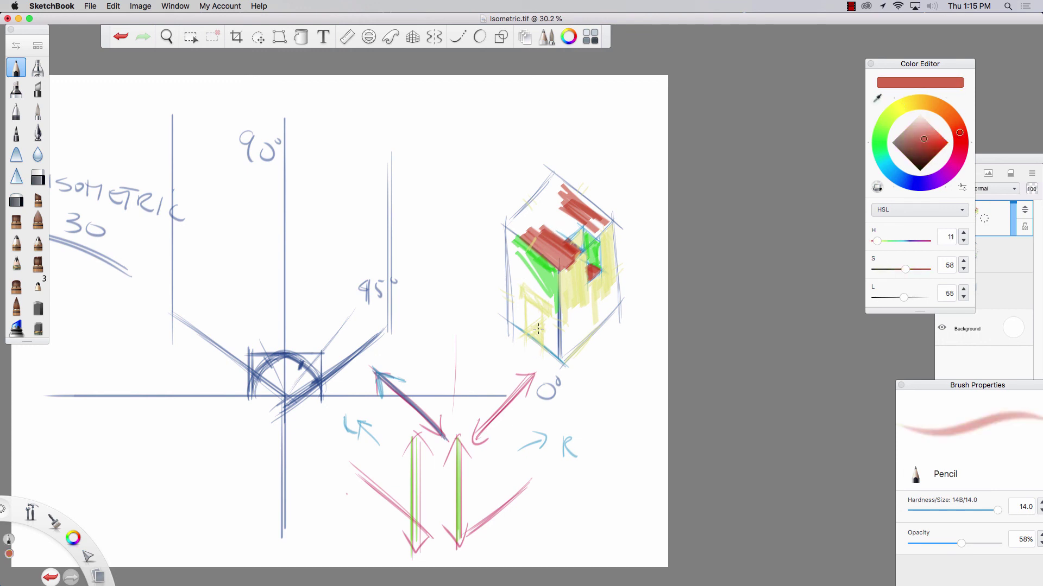
{"action": "mouse_move", "coordinate": [540, 338]}
{"action": "left_mouse_down"}
{"action": "mouse_move", "coordinate": [541, 325]}
{"action": "mouse_move", "coordinate": [530, 333]}
{"action": "left_mouse_up"}
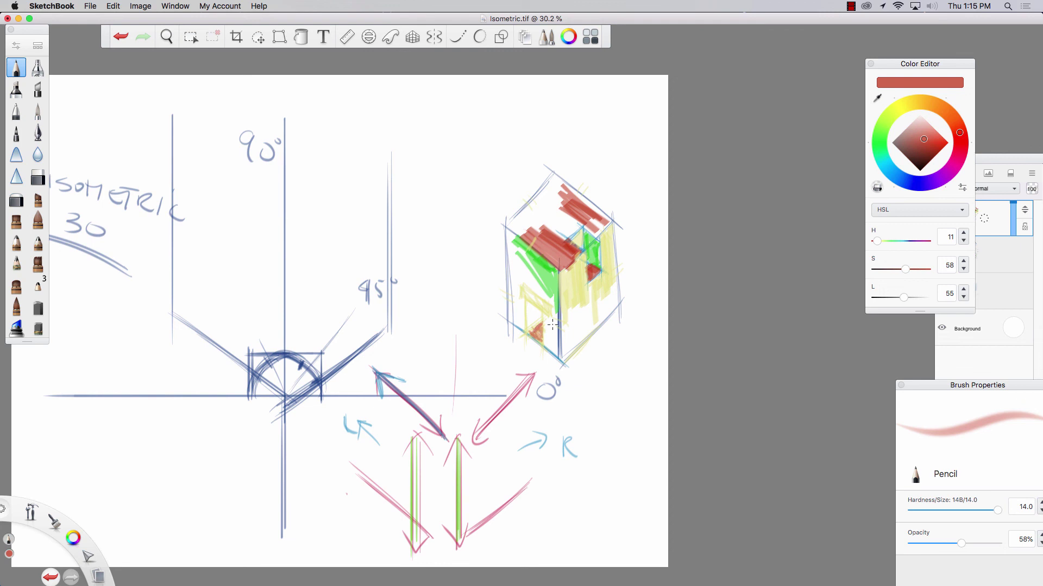